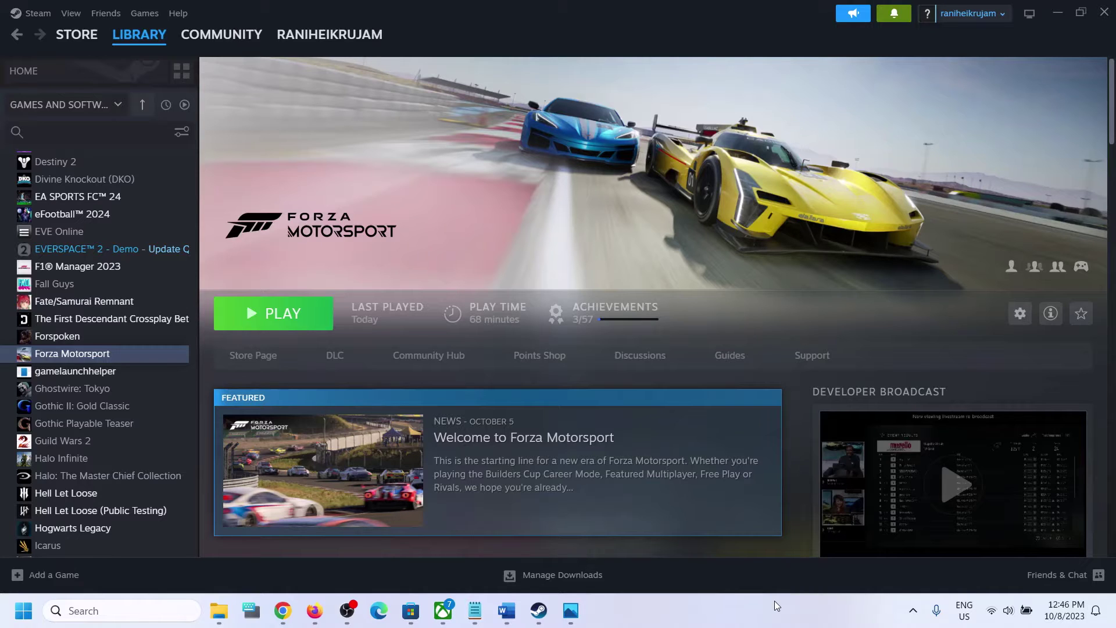
Step: Check Forza in the Xbox app, return to Steam's library, then open Xbox Game Bar per Step 1
{"action": "left_click", "coordinate": [443, 610]}
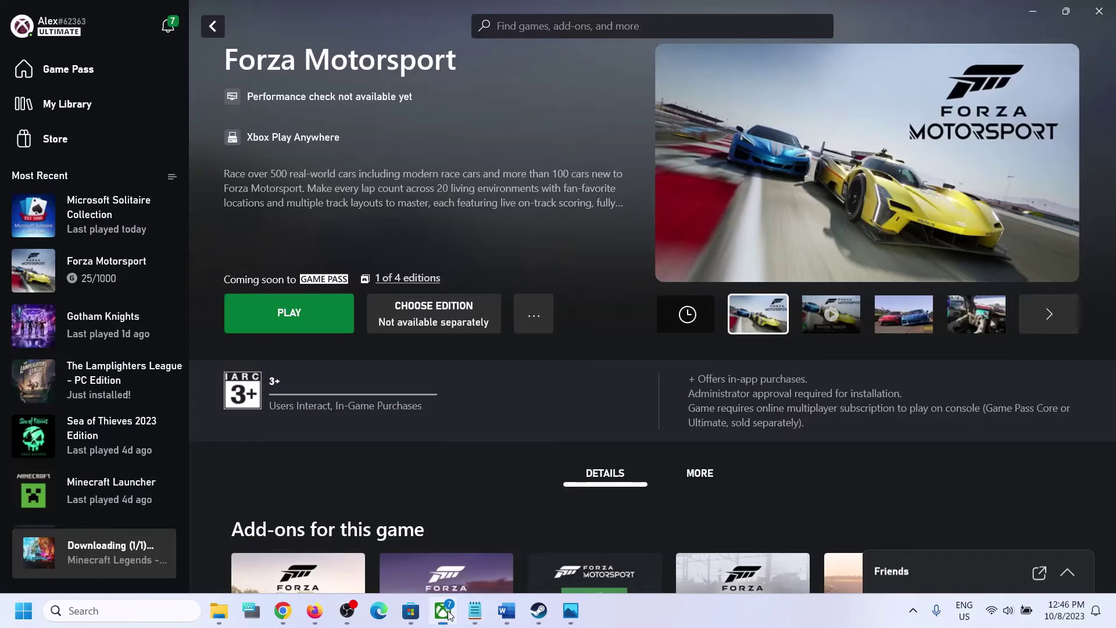
{"action": "left_click", "coordinate": [545, 577]}
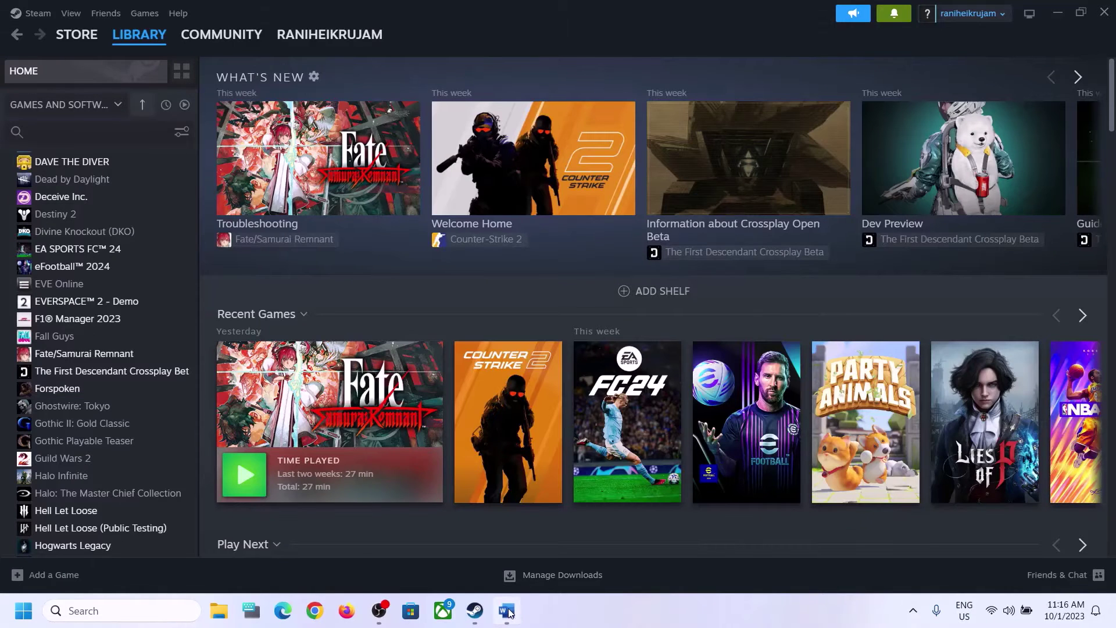
{"action": "left_click", "coordinate": [509, 612]}
{"action": "left_click_drag", "start_coordinate": [286, 264], "coordinate": [706, 269]}
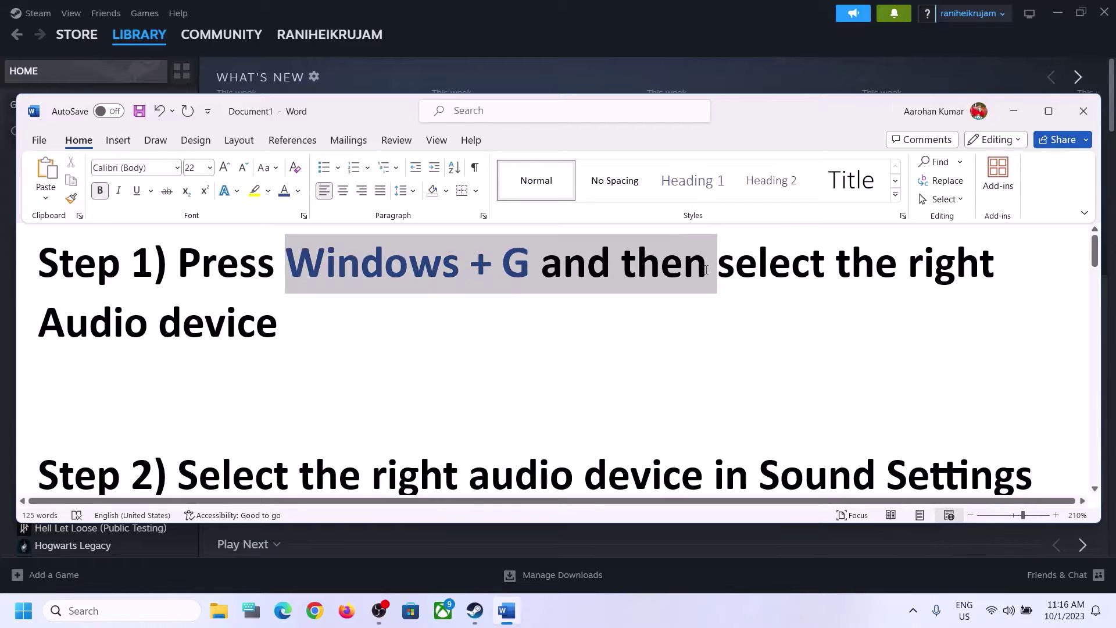
{"action": "left_click", "coordinate": [1014, 112]}
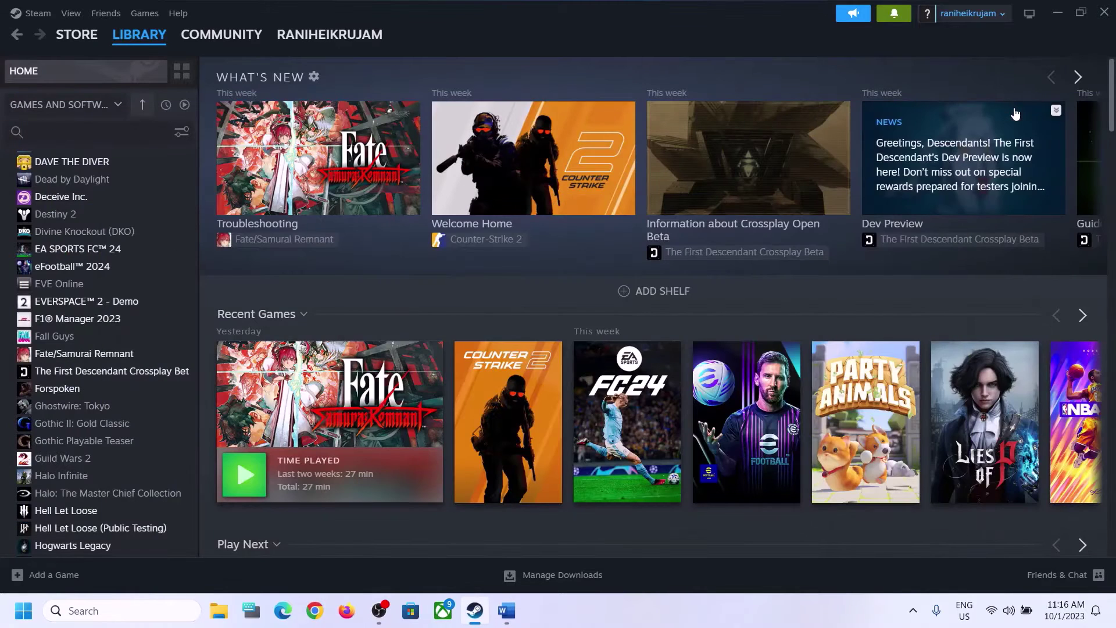
{"action": "key", "text": "super+g"}
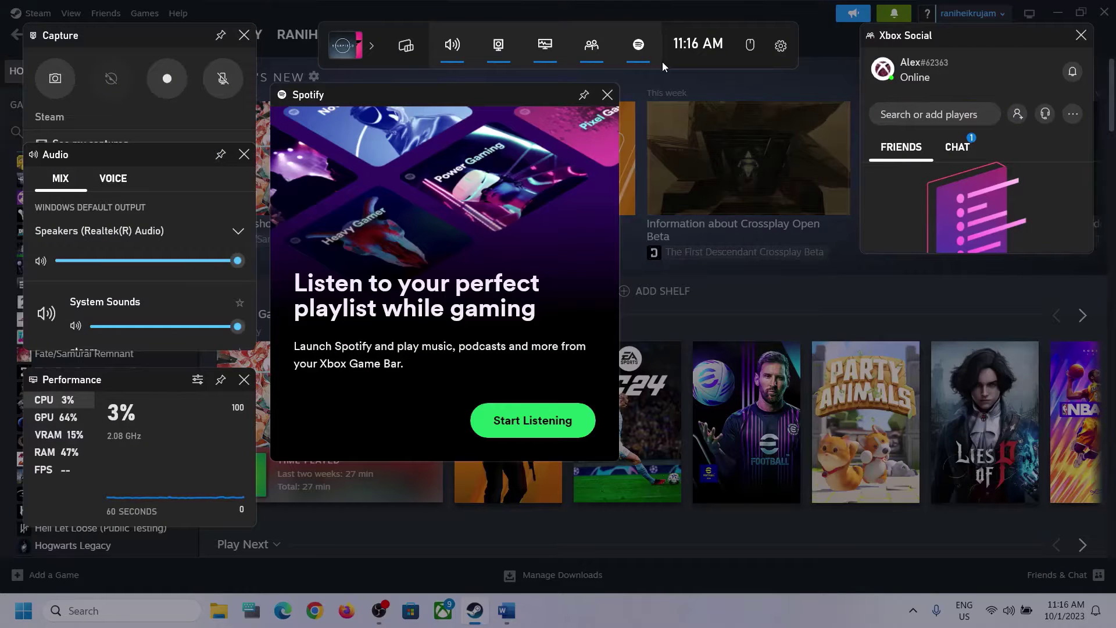
{"action": "left_click", "coordinate": [452, 46]}
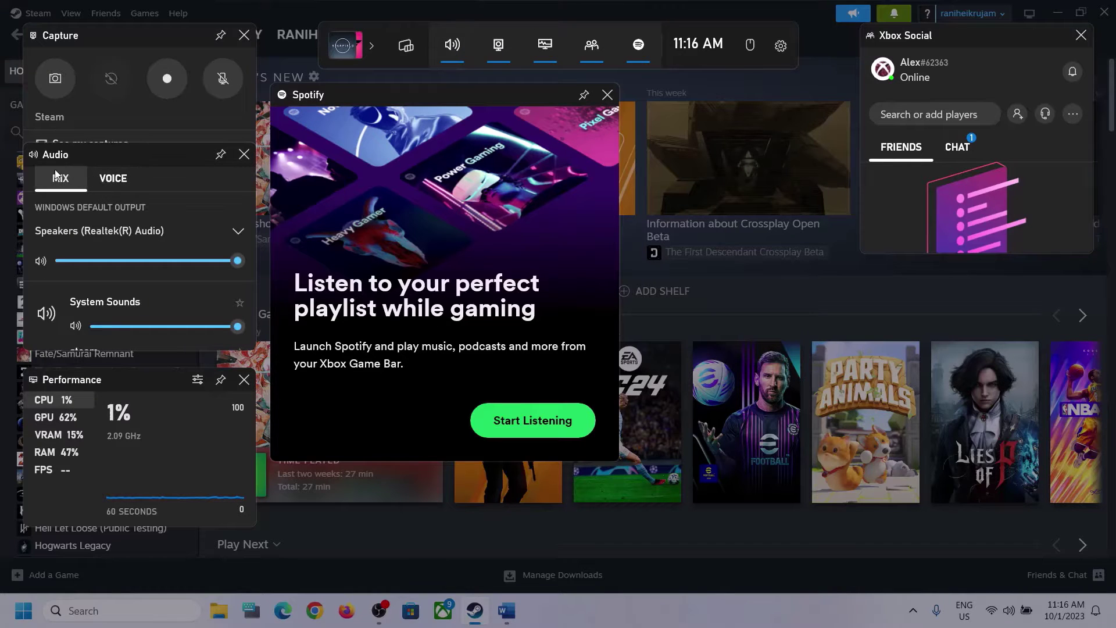
{"action": "left_click", "coordinate": [237, 233]}
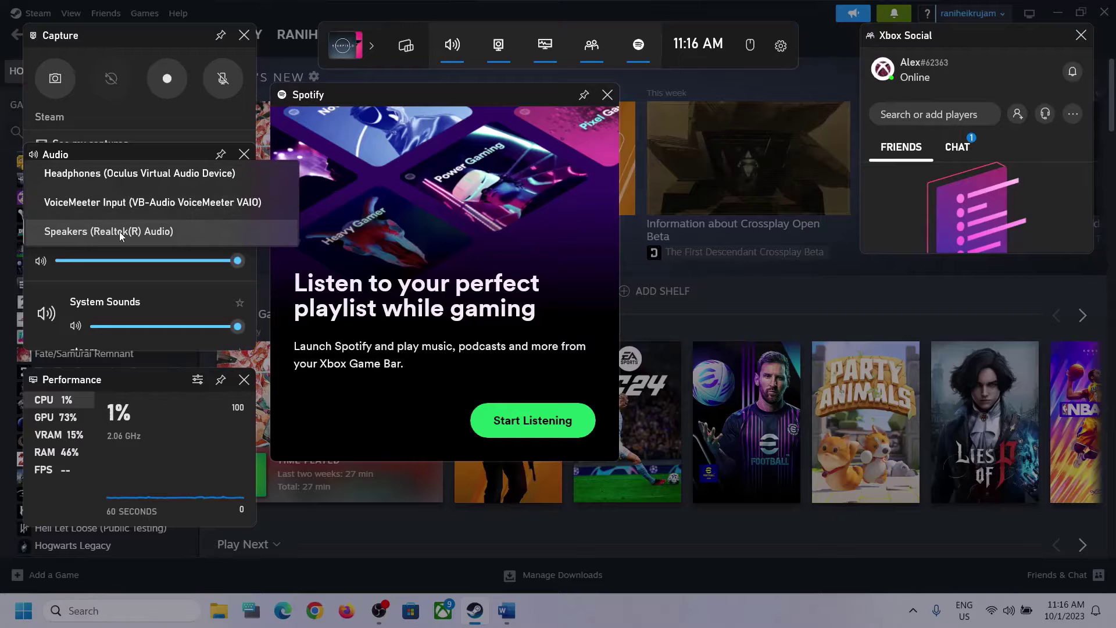
{"action": "left_click", "coordinate": [159, 231]}
{"action": "scroll", "coordinate": [171, 287], "scroll_direction": "down", "scroll_amount": 1}
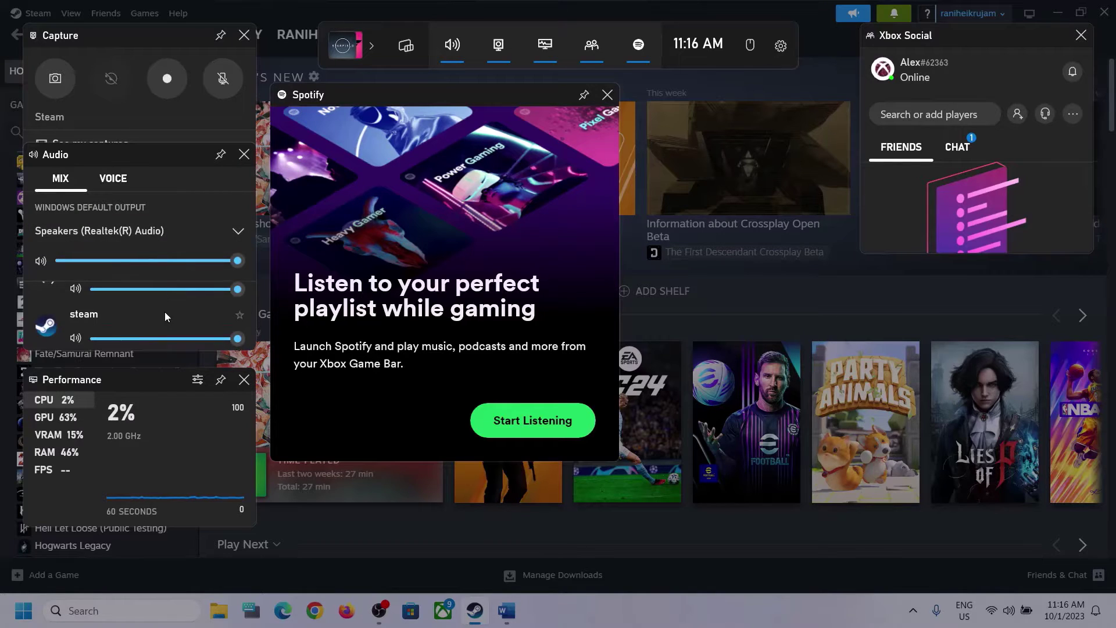
{"action": "scroll", "coordinate": [149, 309], "scroll_direction": "down", "scroll_amount": 1}
{"action": "scroll", "coordinate": [183, 316], "scroll_direction": "up", "scroll_amount": 2}
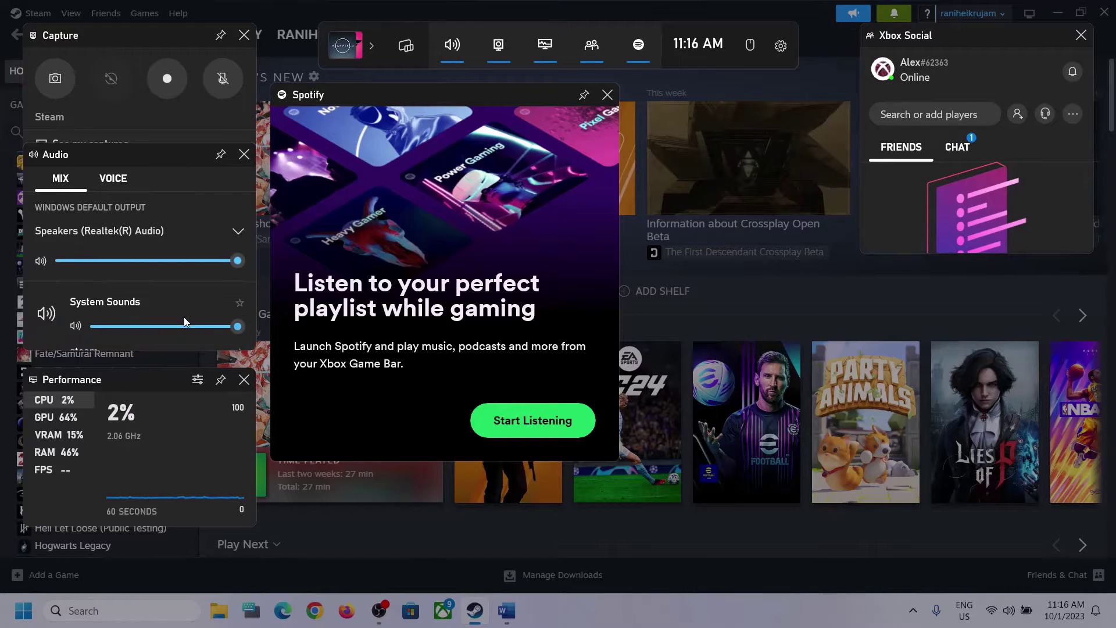
Step: Keep Microphone Array as voice input, set communications output to Speakers (Realtek(R) Audio), and close Game Bar
{"action": "left_click", "coordinate": [111, 183]}
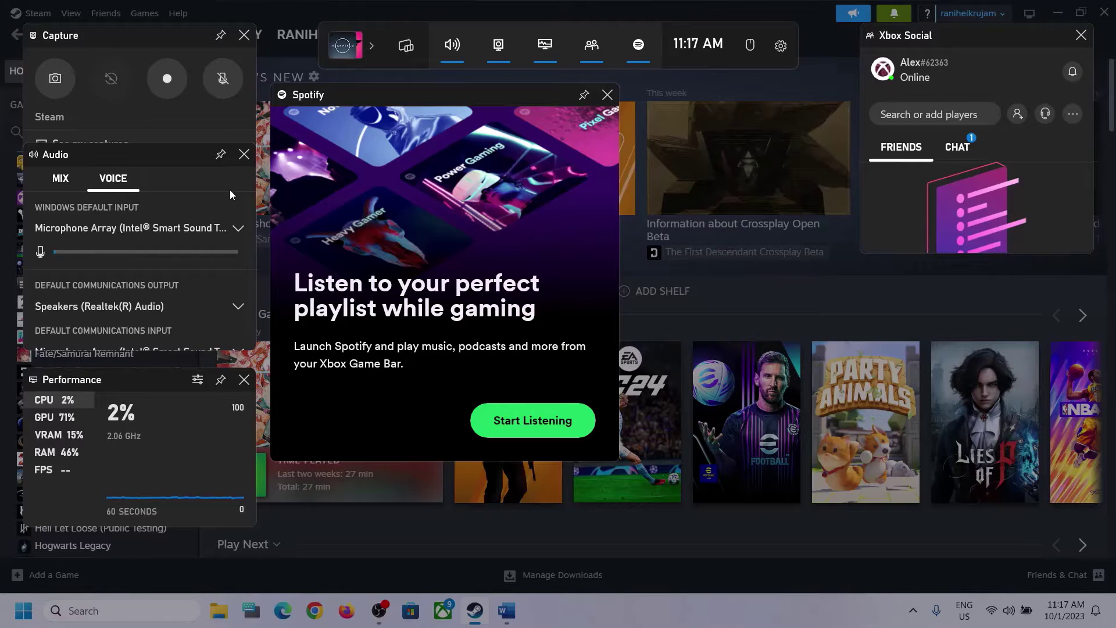
{"action": "left_click", "coordinate": [233, 227]}
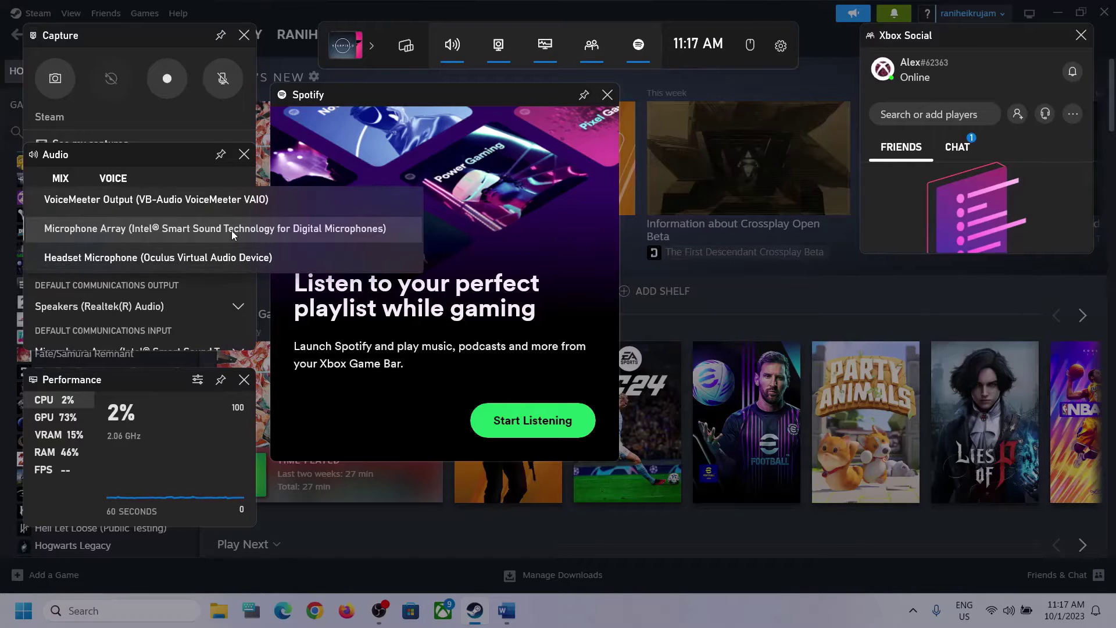
{"action": "left_click", "coordinate": [165, 157]}
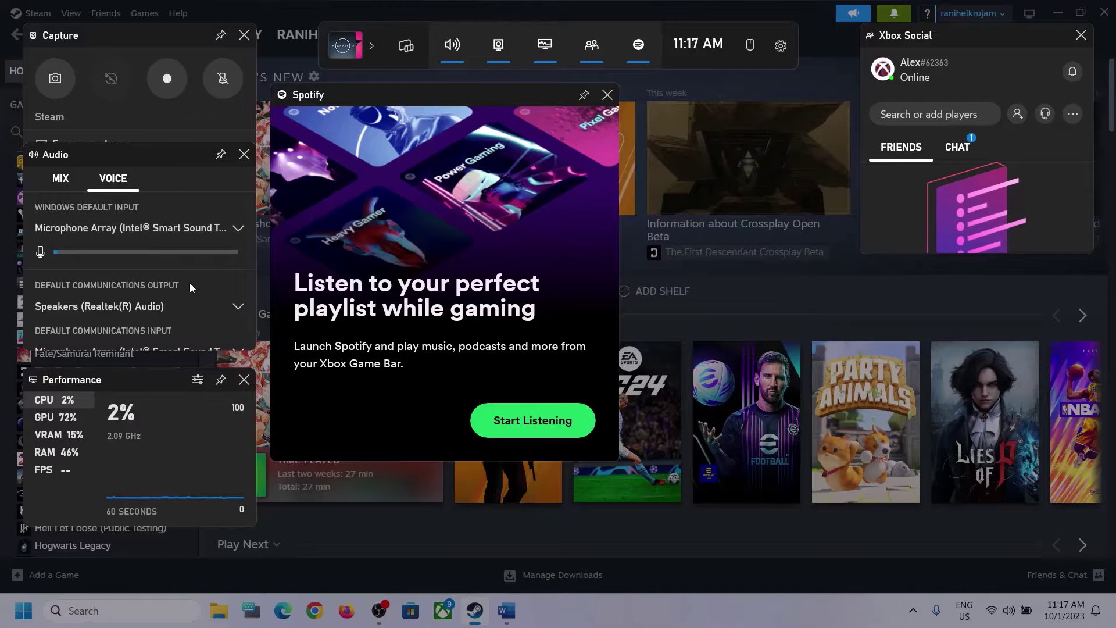
{"action": "scroll", "coordinate": [190, 282], "scroll_direction": "down", "scroll_amount": 1}
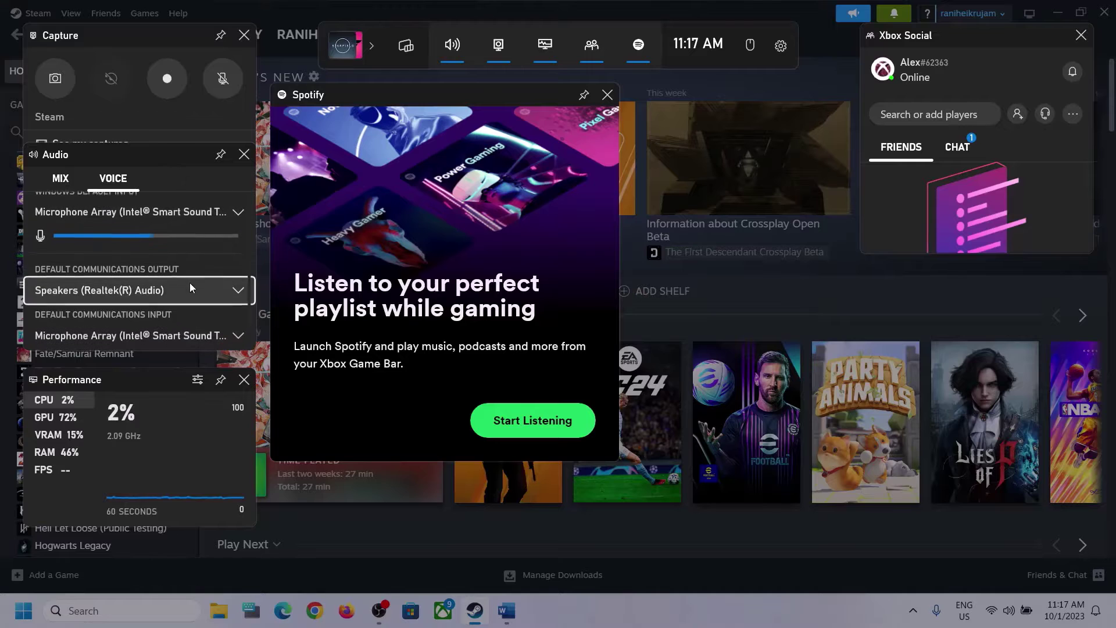
{"action": "left_click", "coordinate": [239, 289]}
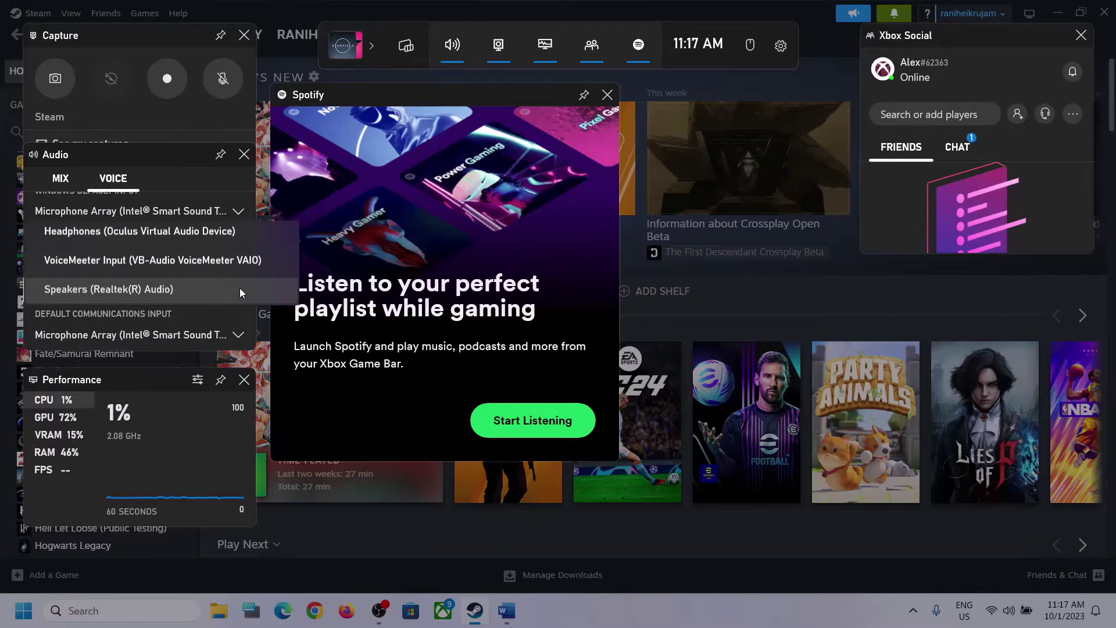
{"action": "left_click", "coordinate": [182, 290]}
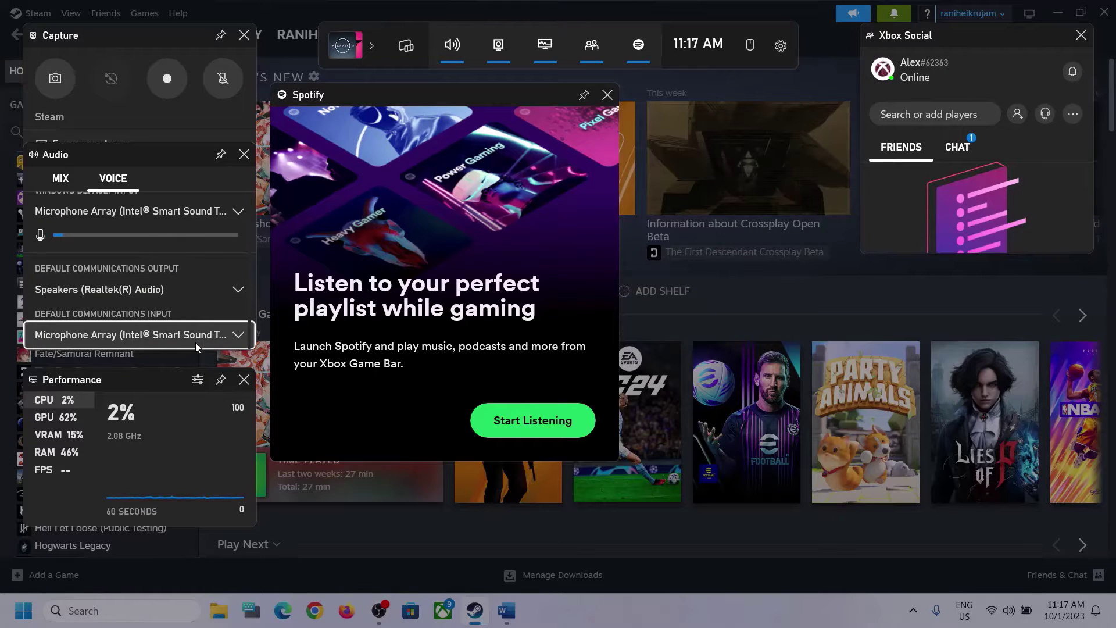
{"action": "left_click", "coordinate": [230, 338]}
{"action": "left_click", "coordinate": [243, 243]}
{"action": "left_click", "coordinate": [644, 173]}
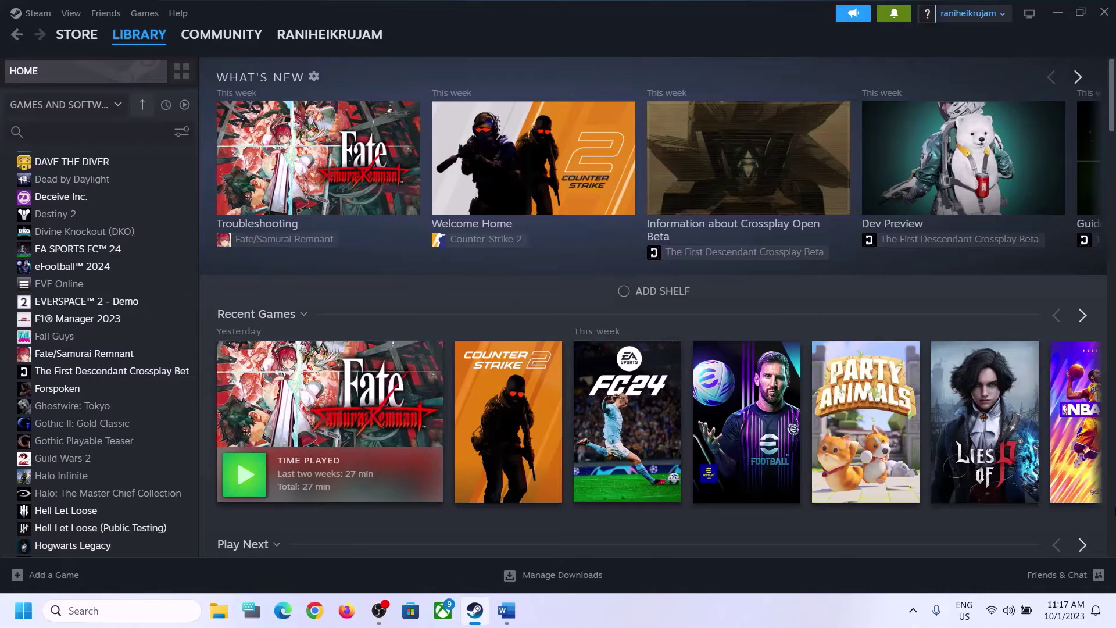
{"action": "left_click", "coordinate": [506, 611]}
{"action": "scroll", "coordinate": [274, 453], "scroll_direction": "down", "scroll_amount": 3}
{"action": "scroll", "coordinate": [302, 353], "scroll_direction": "up", "scroll_amount": 1}
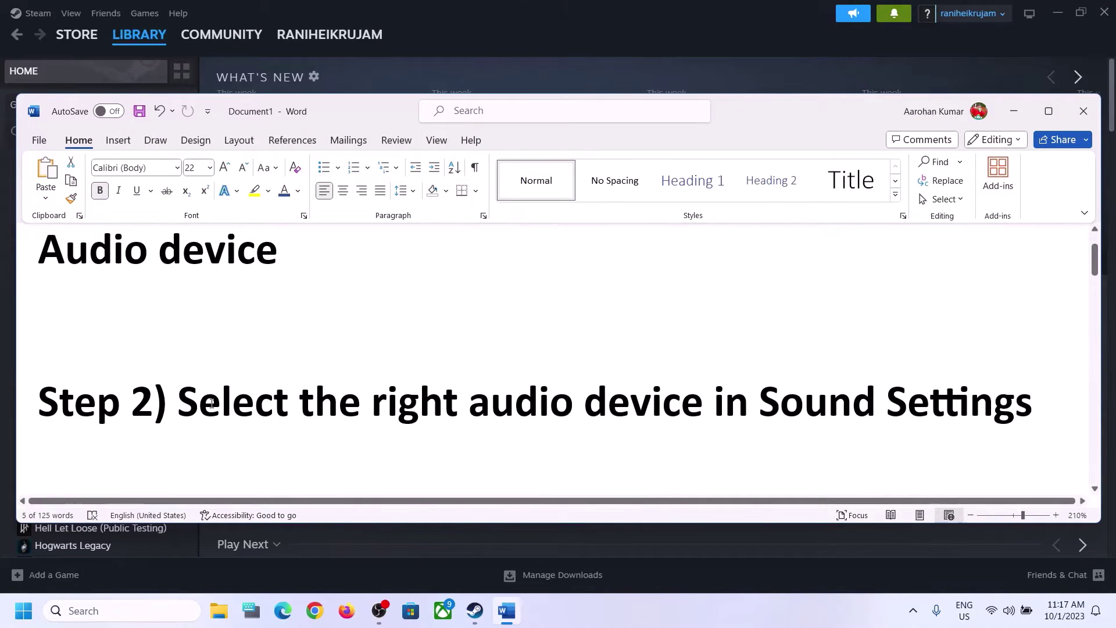
{"action": "left_click_drag", "start_coordinate": [178, 402], "coordinate": [885, 404]}
{"action": "left_click", "coordinate": [1023, 112]}
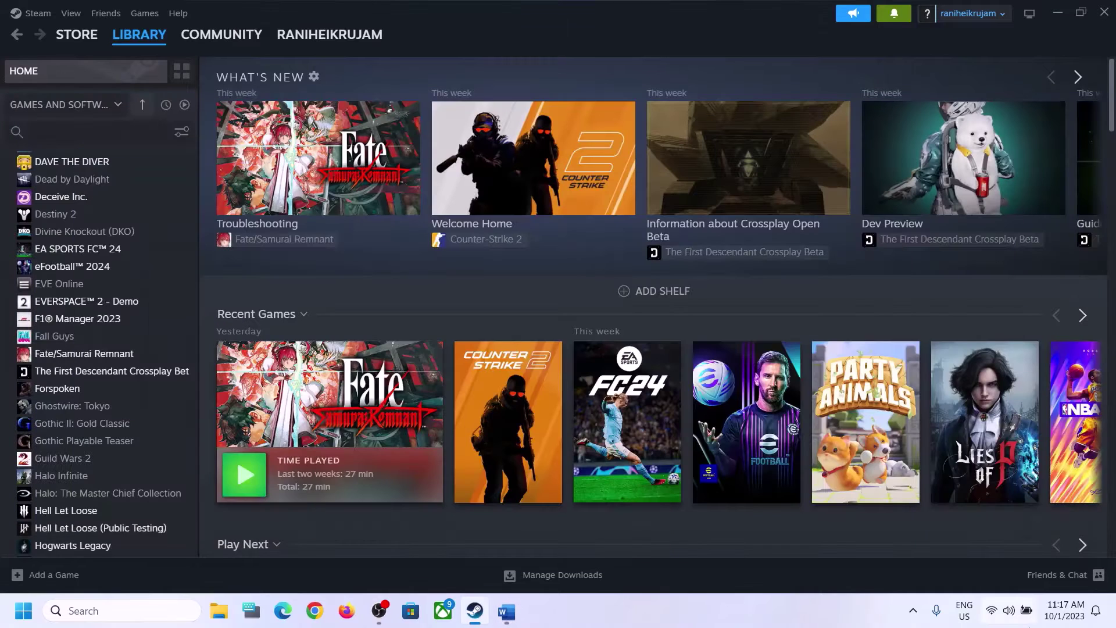
{"action": "left_click", "coordinate": [1010, 614]}
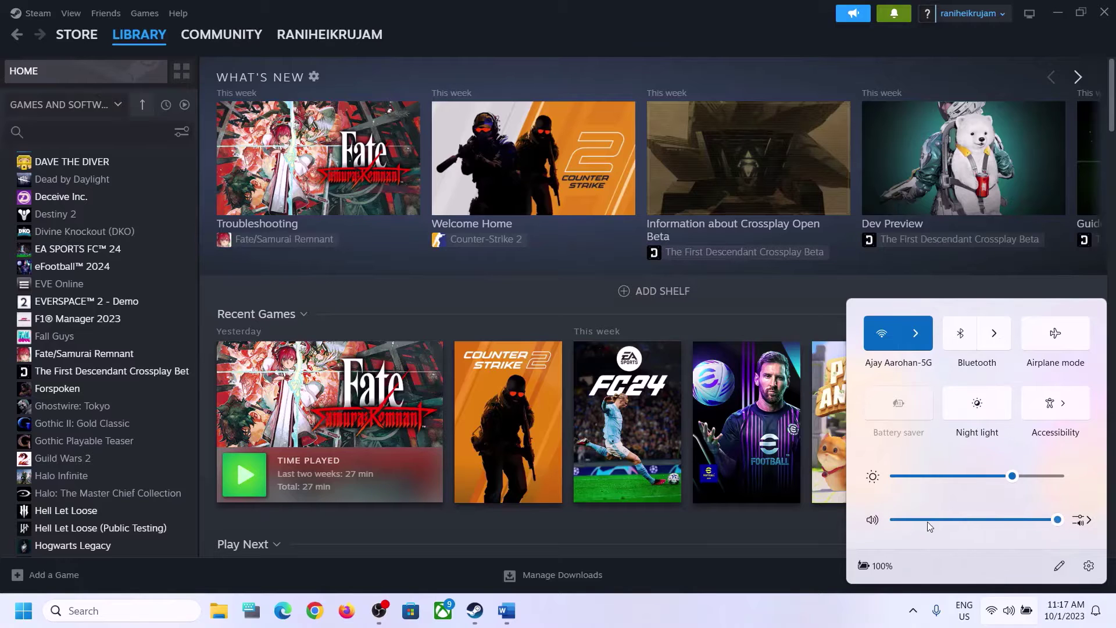
{"action": "left_click", "coordinate": [1087, 521]}
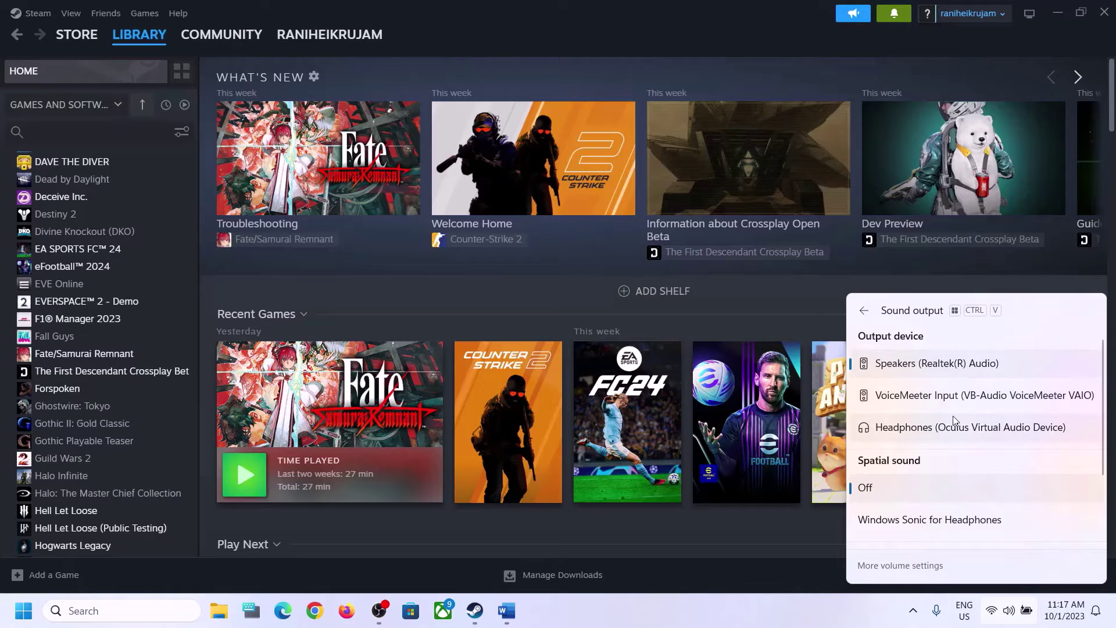
{"action": "scroll", "coordinate": [947, 459], "scroll_direction": "down", "scroll_amount": 2}
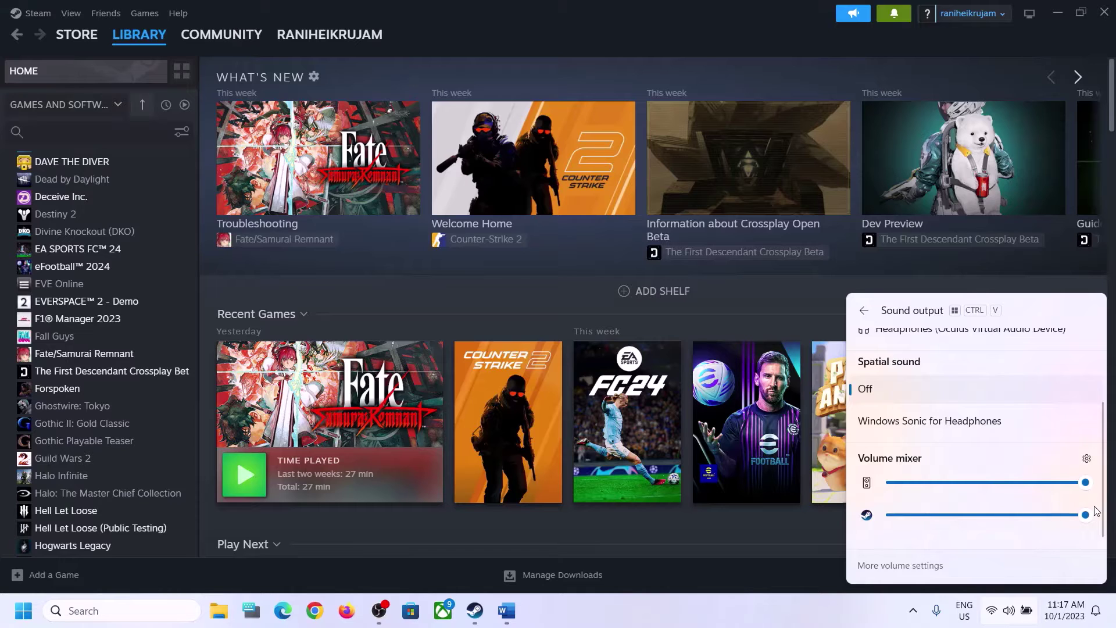
{"action": "left_click", "coordinate": [869, 613]}
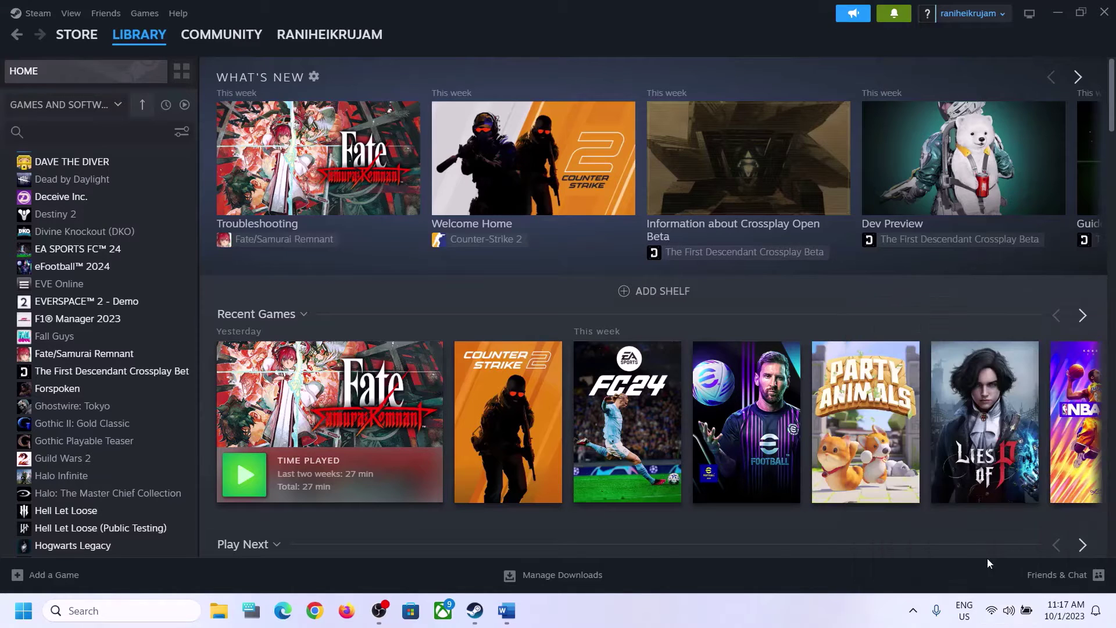
Step: Confirm in the Volume mixer that output is Speakers (Realtek(R) Audio), then close Settings
{"action": "right_click", "coordinate": [1010, 617]}
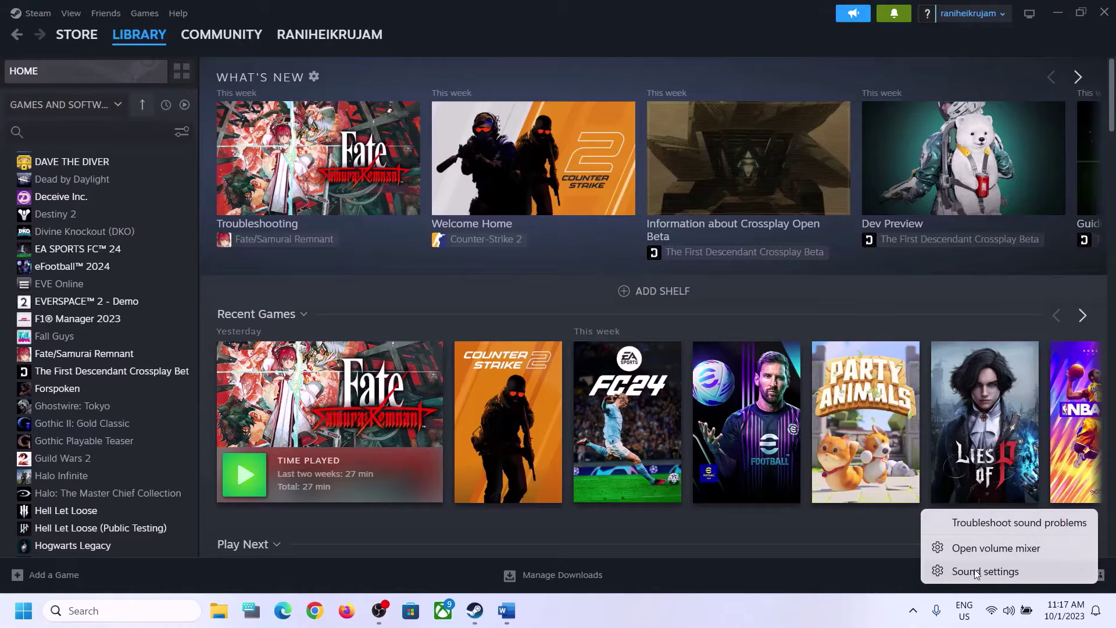
{"action": "left_click", "coordinate": [996, 571]}
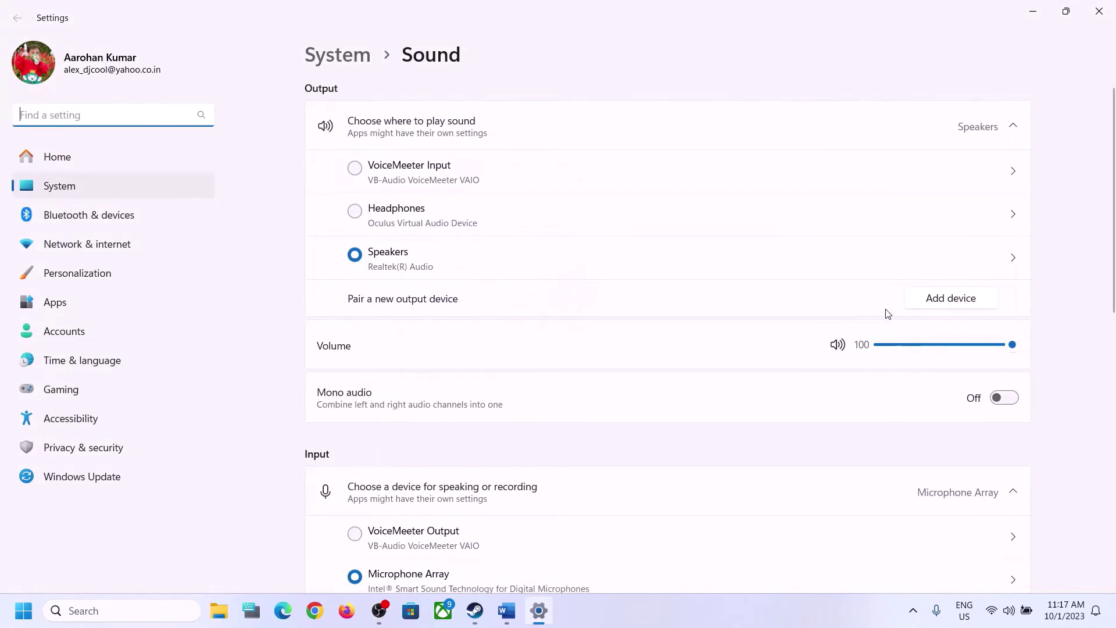
{"action": "left_click", "coordinate": [1015, 129]}
{"action": "left_click", "coordinate": [1015, 129]}
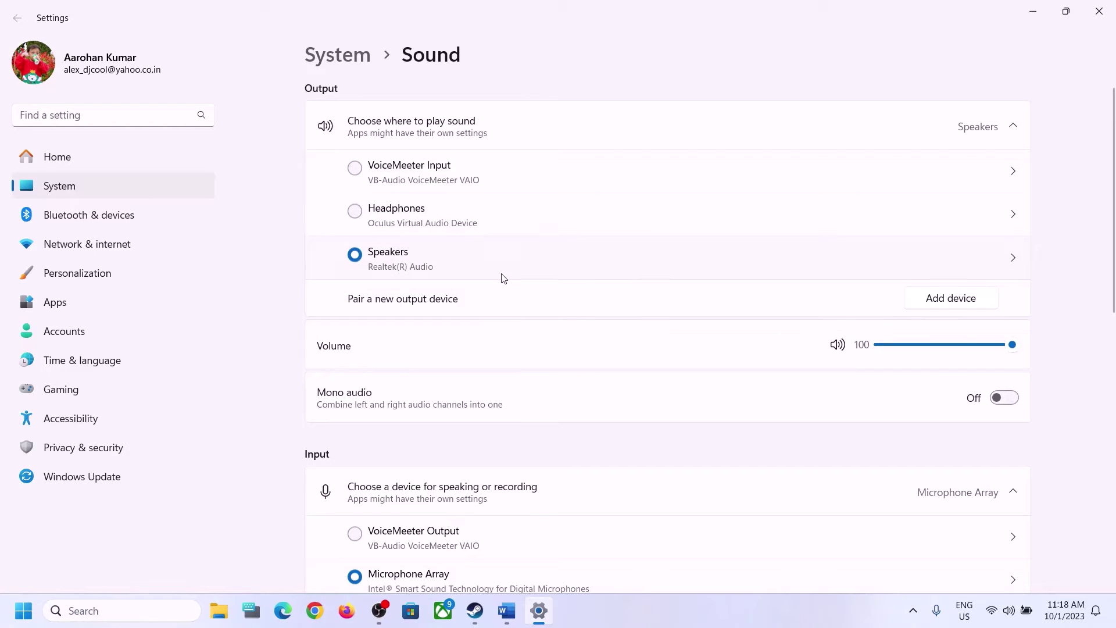
{"action": "scroll", "coordinate": [833, 442], "scroll_direction": "down", "scroll_amount": 8}
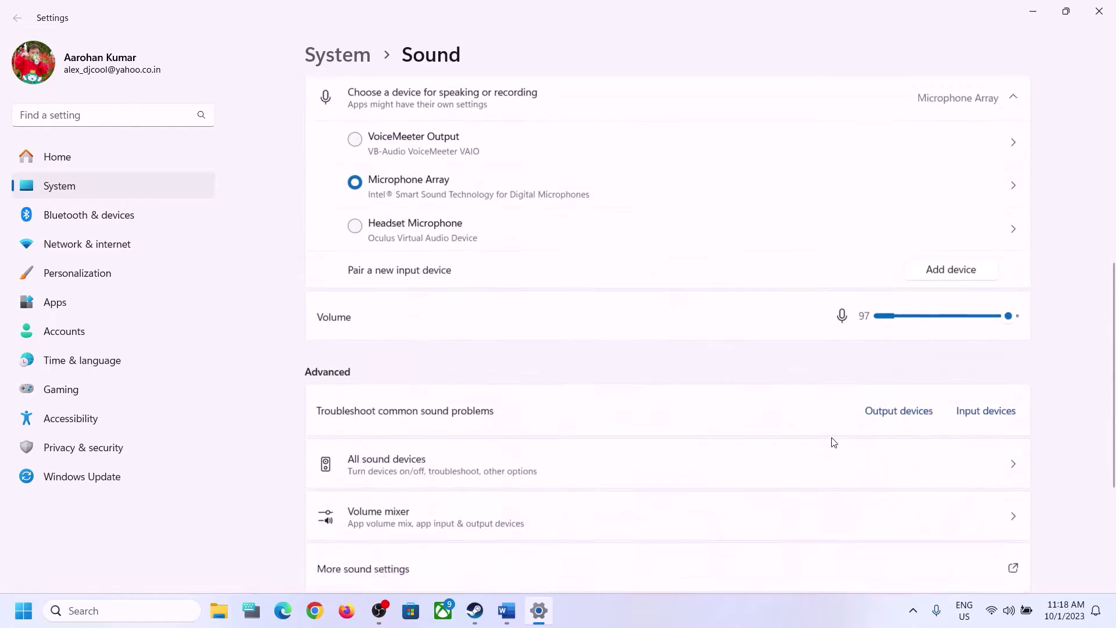
{"action": "scroll", "coordinate": [834, 441], "scroll_direction": "up", "scroll_amount": 2}
{"action": "scroll", "coordinate": [833, 442], "scroll_direction": "down", "scroll_amount": 2}
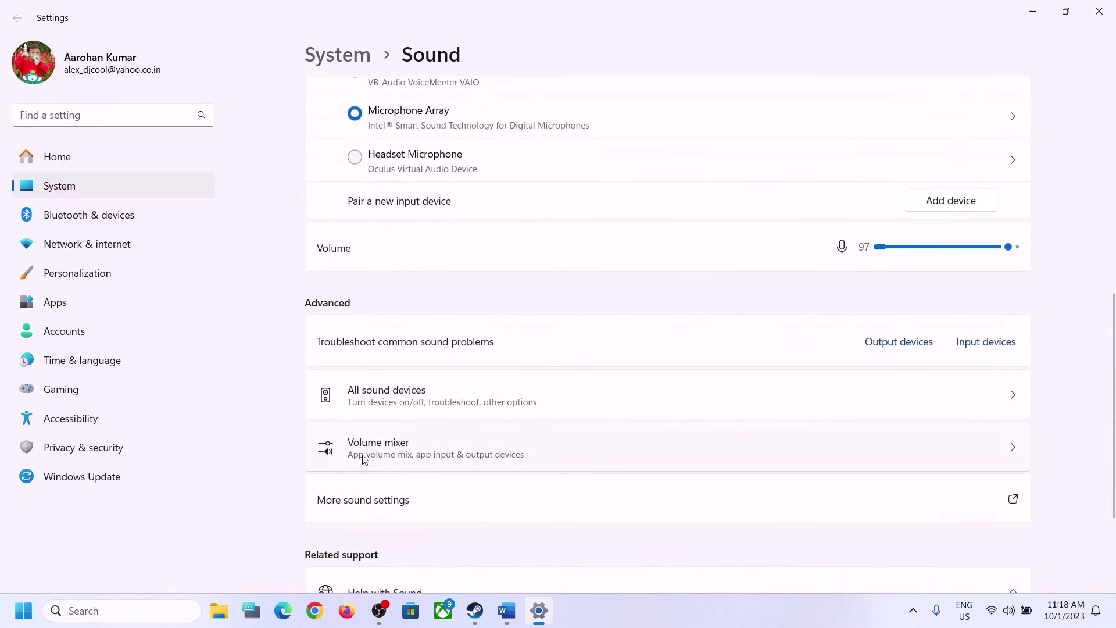
{"action": "left_click", "coordinate": [471, 452]}
{"action": "scroll", "coordinate": [848, 407], "scroll_direction": "down", "scroll_amount": 1}
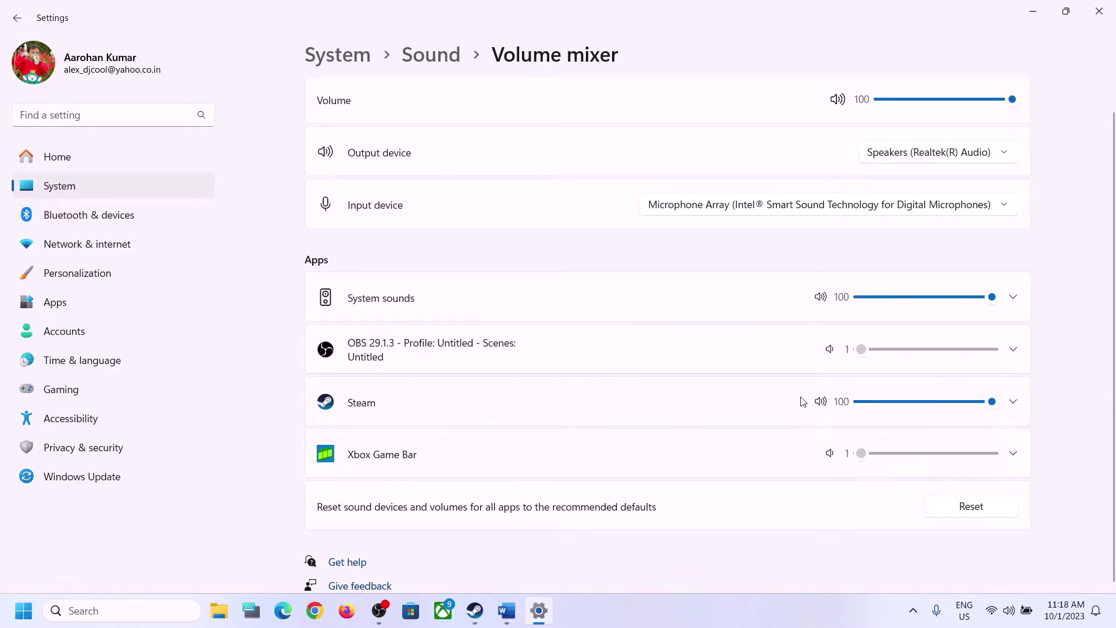
{"action": "left_click", "coordinate": [1102, 24]}
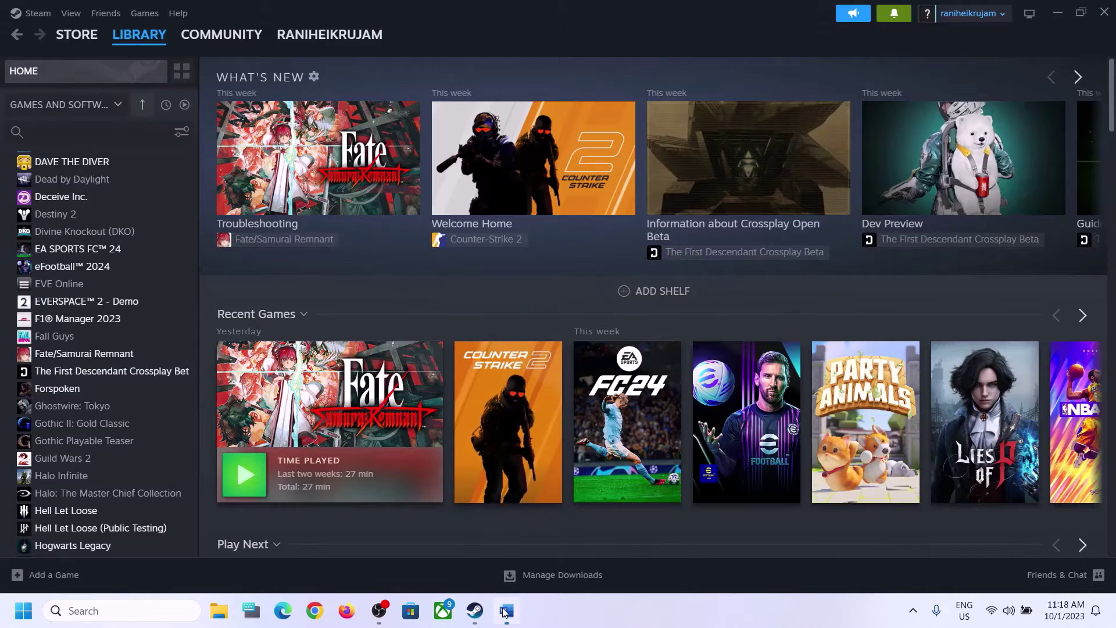
Step: Bring Word forward and mark Step 3's 'Restart the game' and 'Restart PC' instructions
{"action": "left_click", "coordinate": [506, 610]}
{"action": "scroll", "coordinate": [482, 444], "scroll_direction": "down", "scroll_amount": 3}
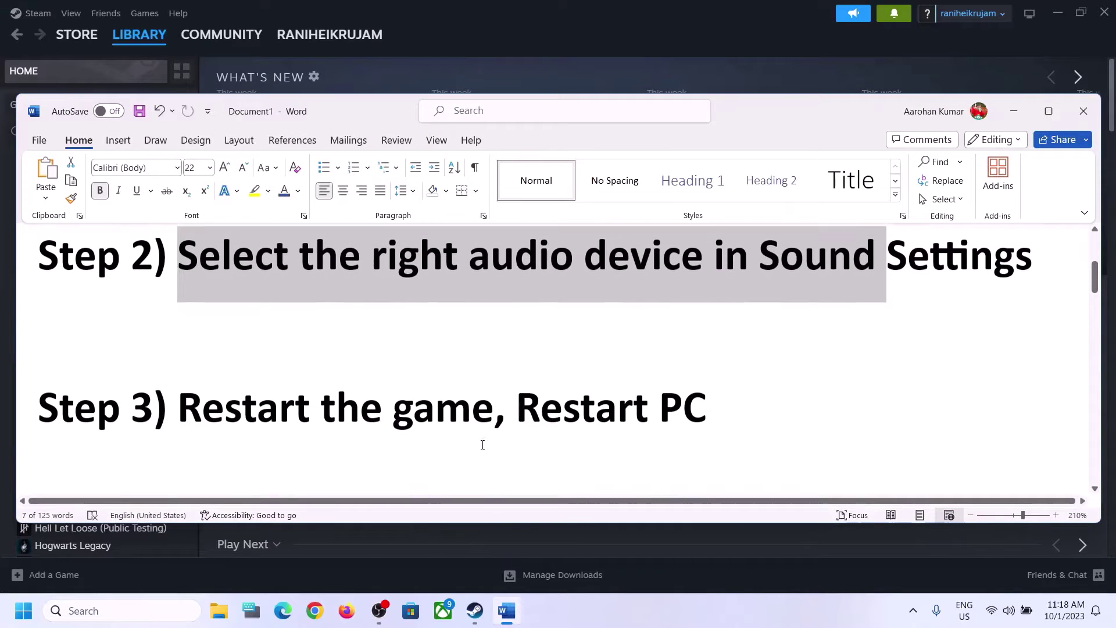
{"action": "left_click_drag", "start_coordinate": [178, 409], "coordinate": [476, 409]}
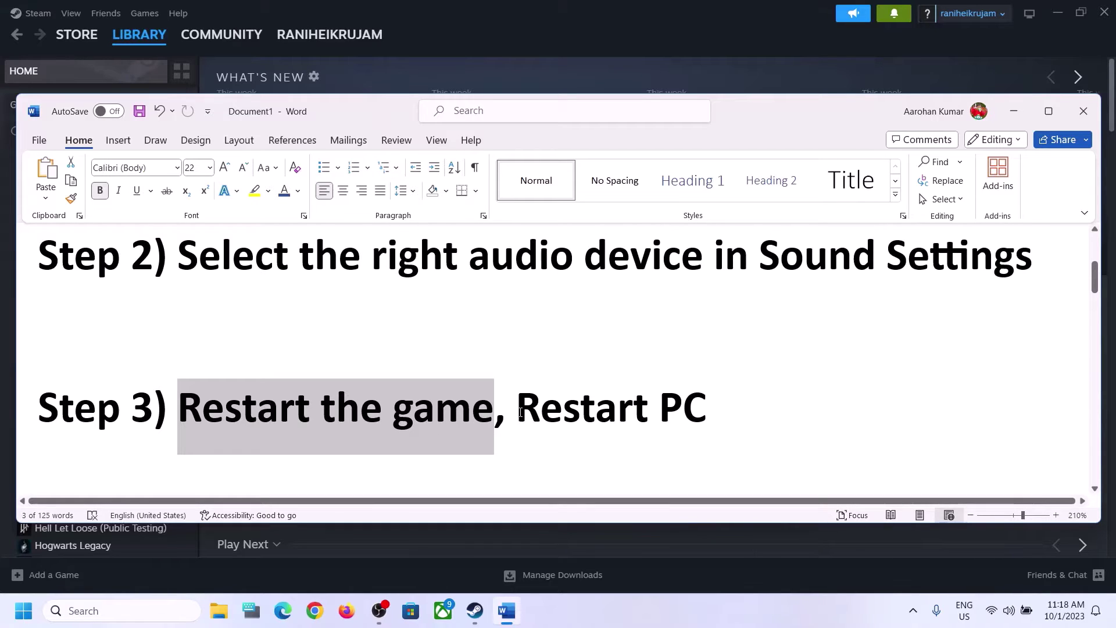
{"action": "left_click_drag", "start_coordinate": [518, 409], "coordinate": [706, 410]}
Step: Check the Start menu power options and the quick settings sound output list, then return to Word
{"action": "left_click", "coordinate": [23, 610]}
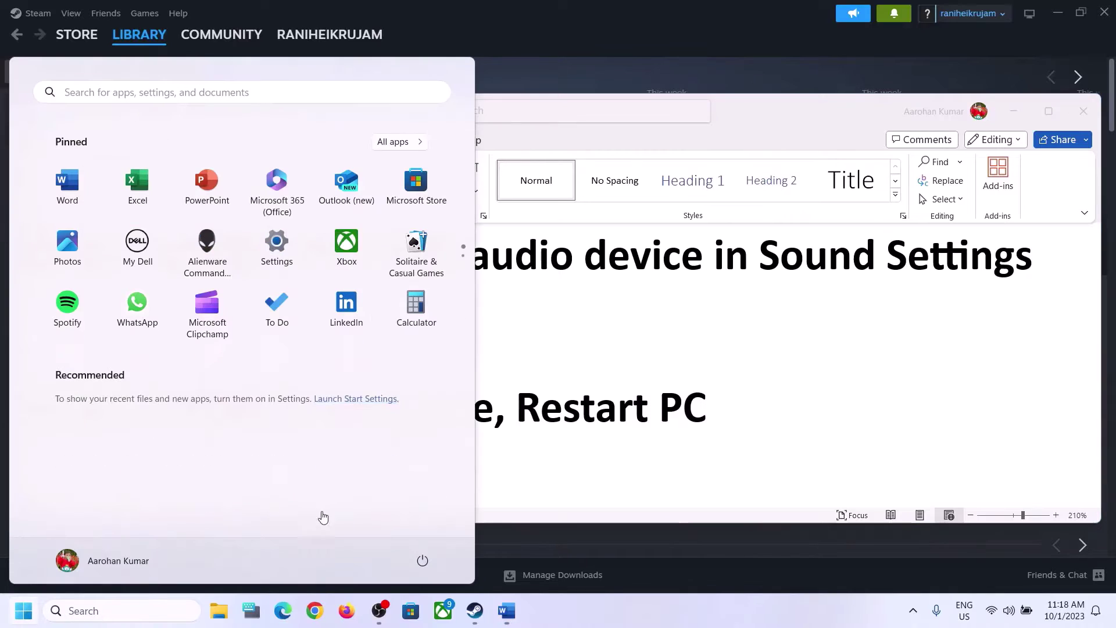
{"action": "left_click", "coordinate": [422, 562]}
{"action": "key", "text": "Escape"}
{"action": "key", "text": "Escape"}
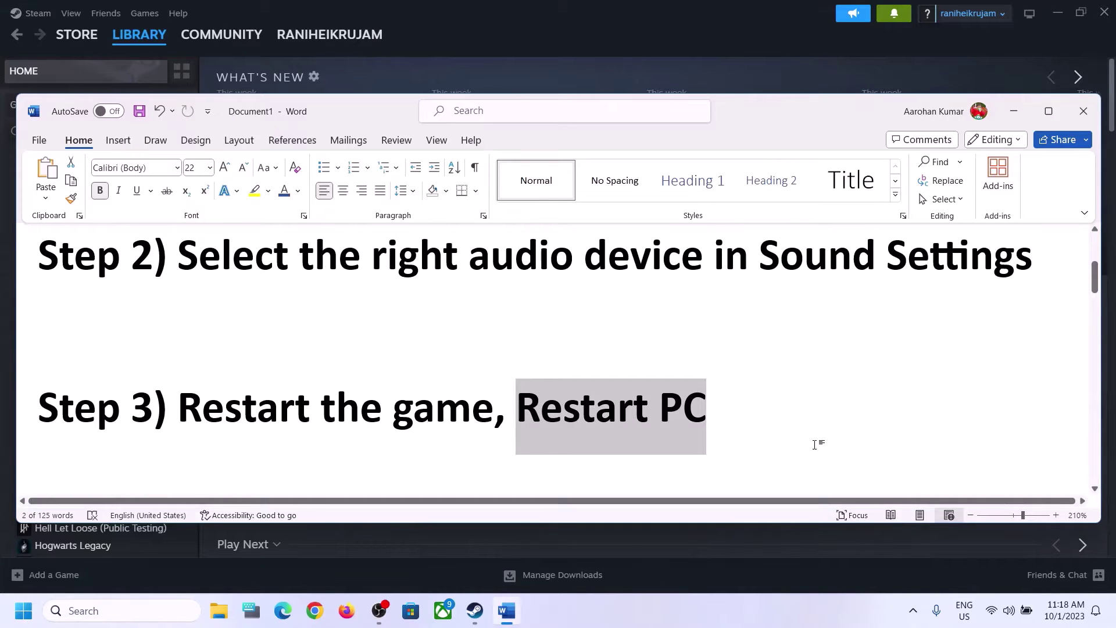
{"action": "left_click", "coordinate": [1012, 616]}
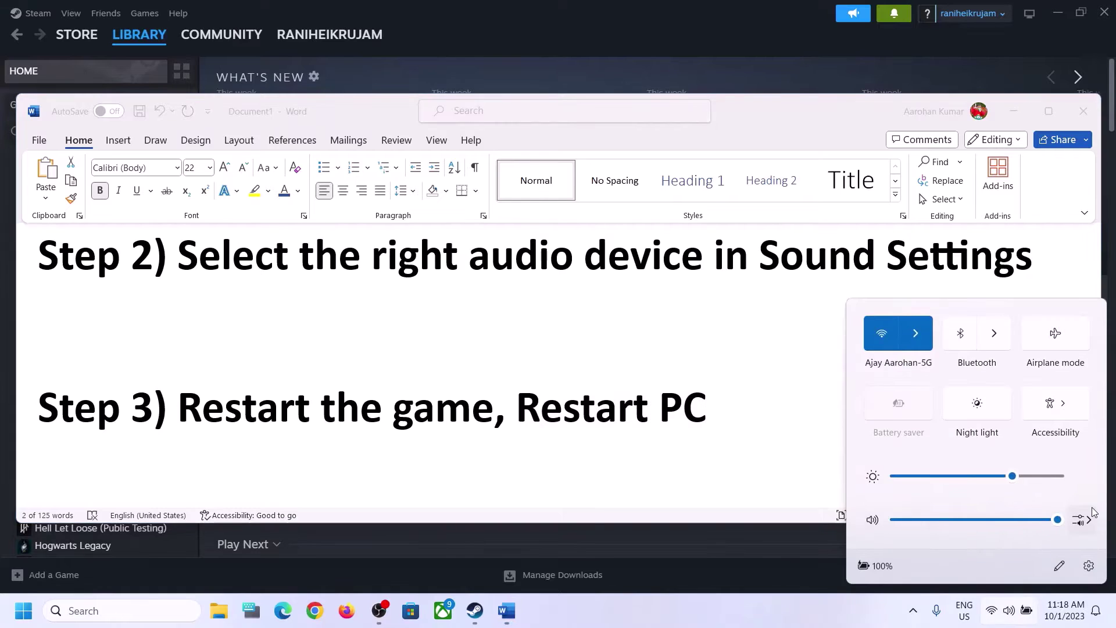
{"action": "left_click", "coordinate": [1083, 523]}
{"action": "left_click", "coordinate": [340, 394]}
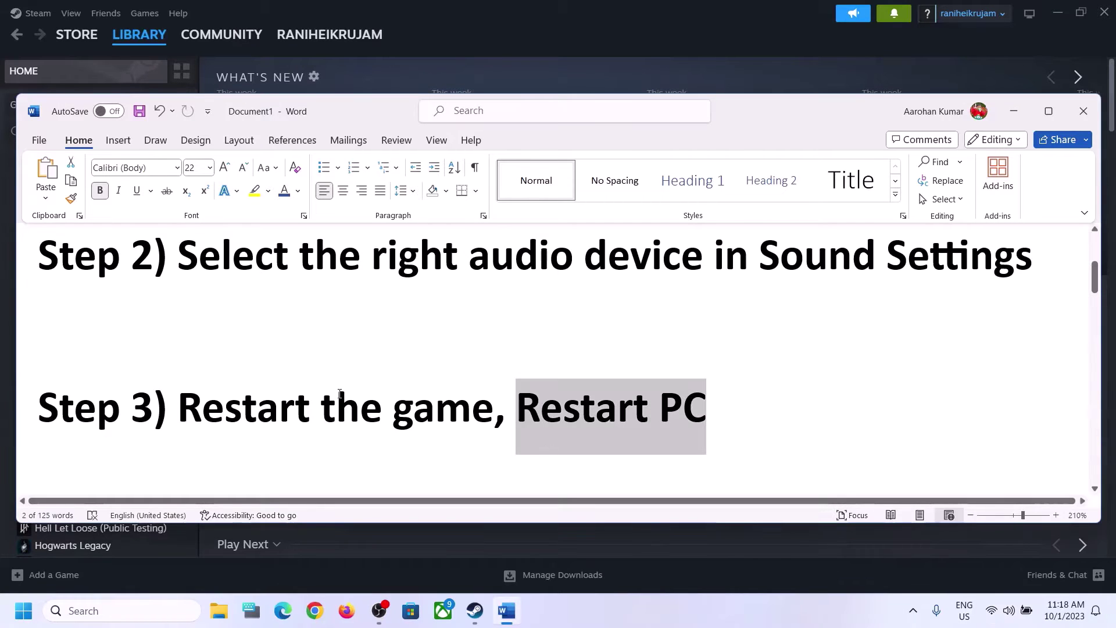
Step: Mark Step 4 about setting the sample rate to 48/44k Hz and search for 'control'
{"action": "left_click", "coordinate": [383, 396]}
{"action": "scroll", "coordinate": [382, 395], "scroll_direction": "down", "scroll_amount": 3}
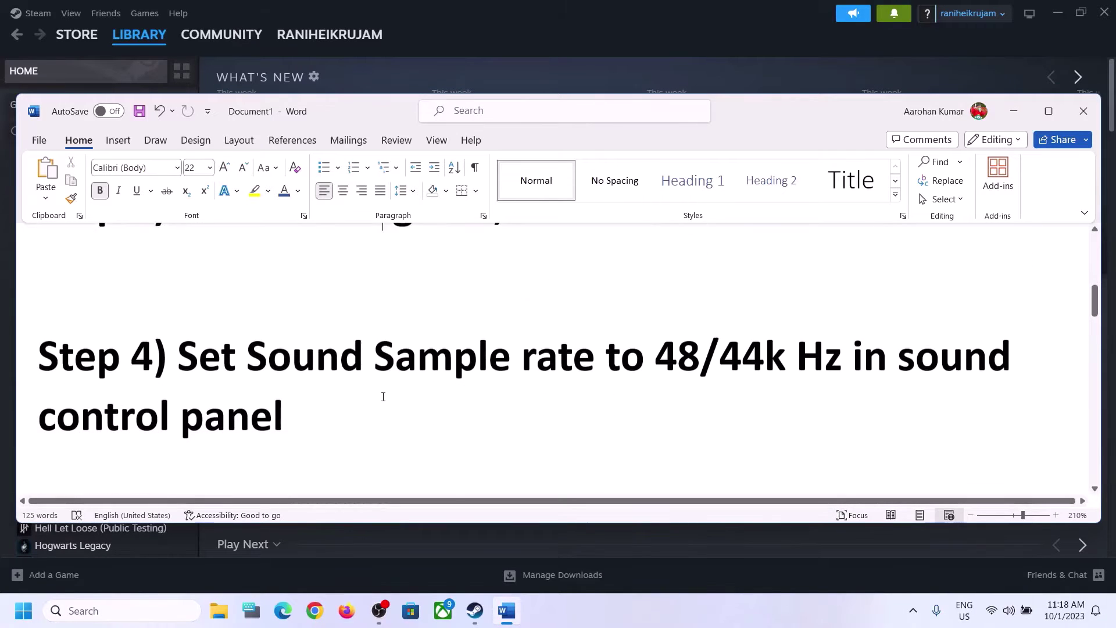
{"action": "left_click_drag", "start_coordinate": [200, 354], "coordinate": [393, 418]}
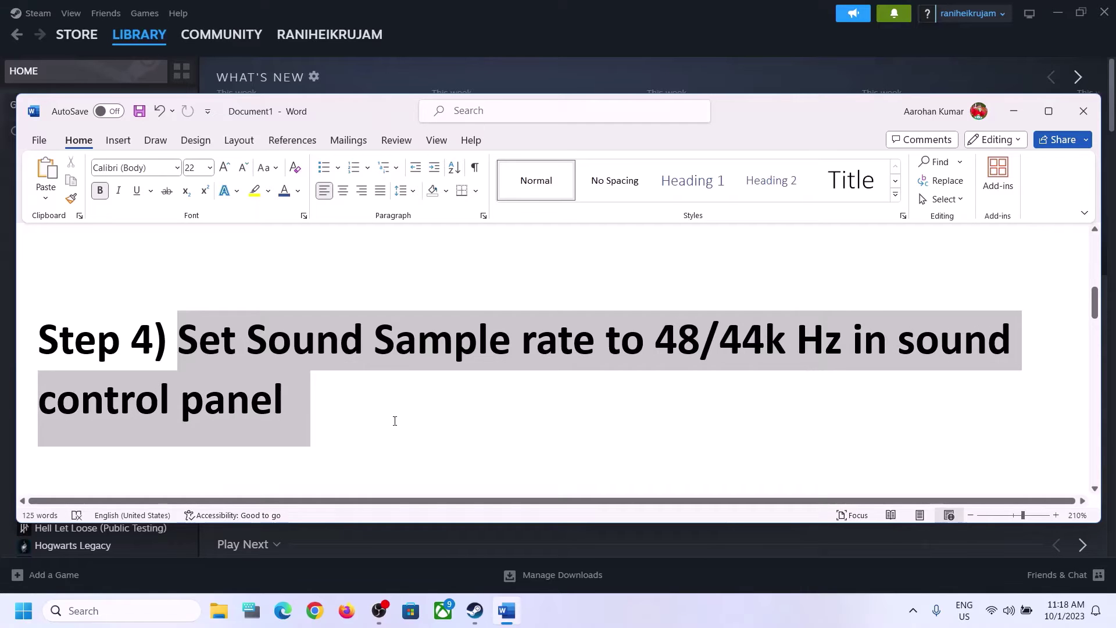
{"action": "left_click", "coordinate": [128, 610]}
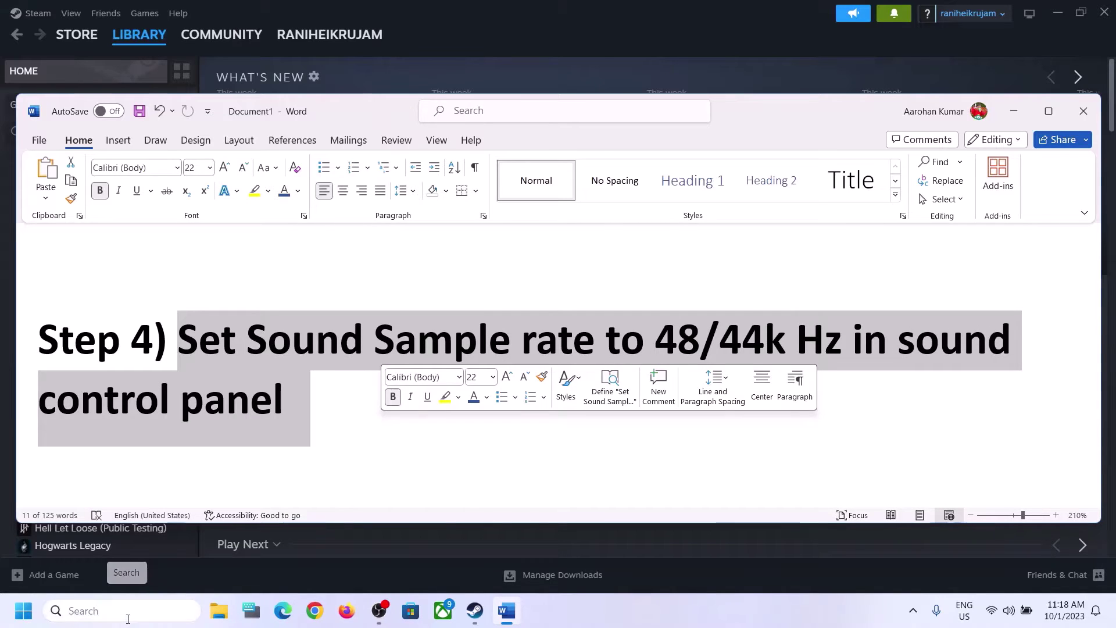
{"action": "type", "text": "control"}
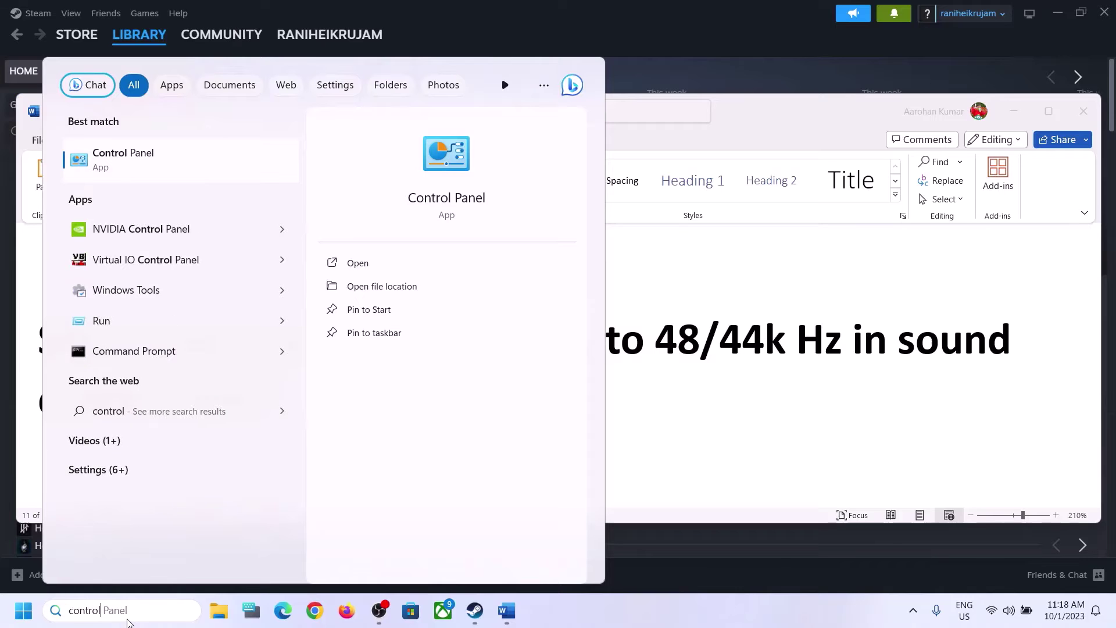
Step: Open Control Panel > Hardware and Sound > Sound and right-click the Realtek Speakers playback device
{"action": "left_click", "coordinate": [156, 167]}
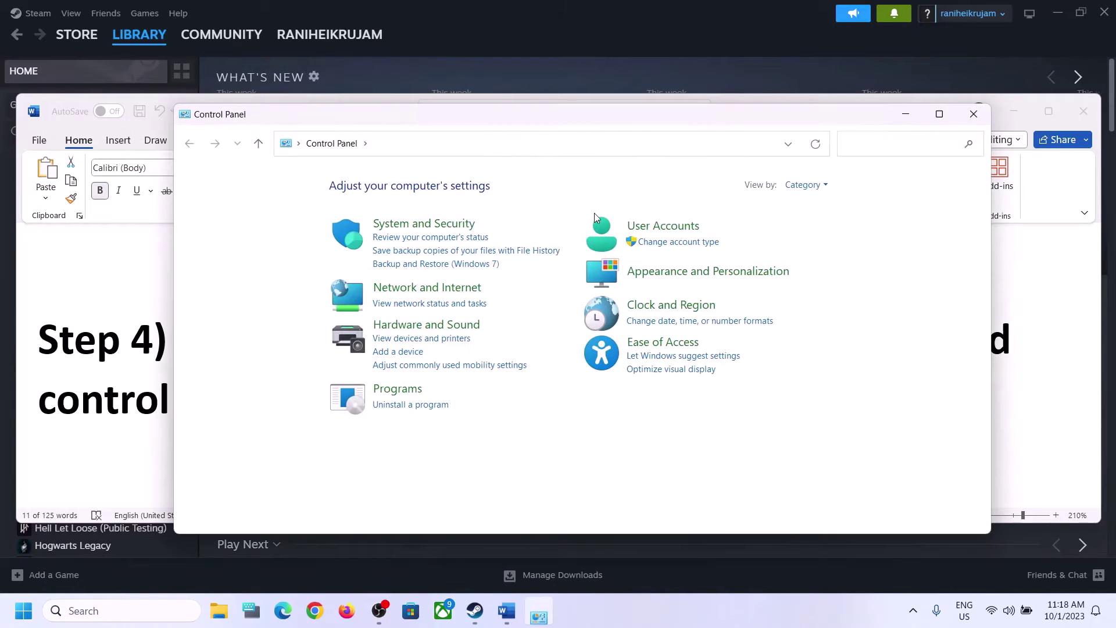
{"action": "left_click", "coordinate": [424, 325]}
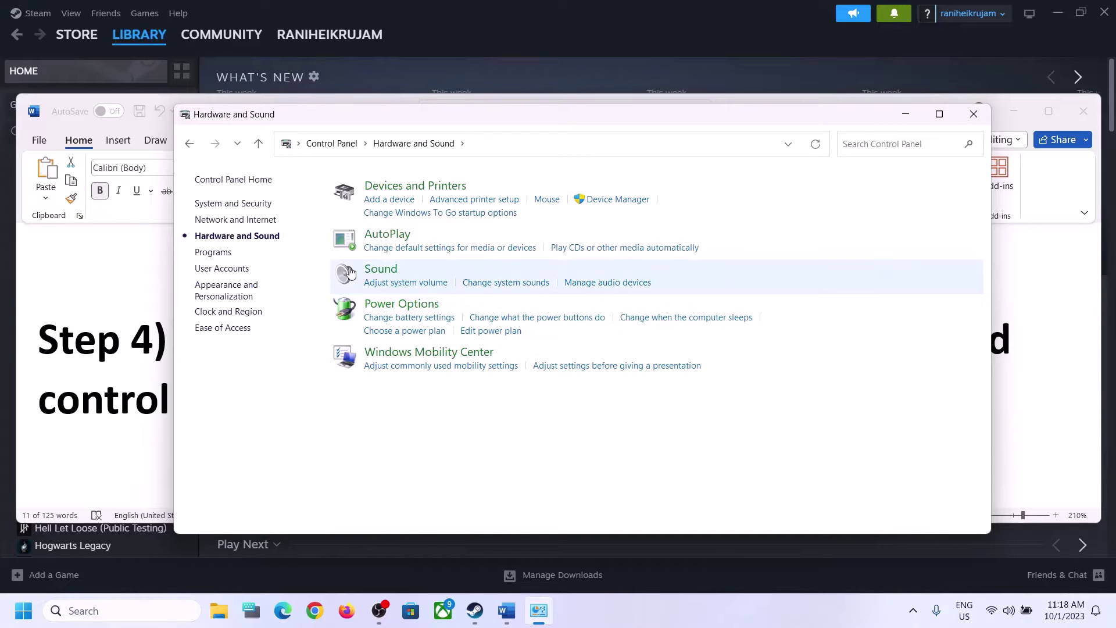
{"action": "left_click", "coordinate": [387, 274]}
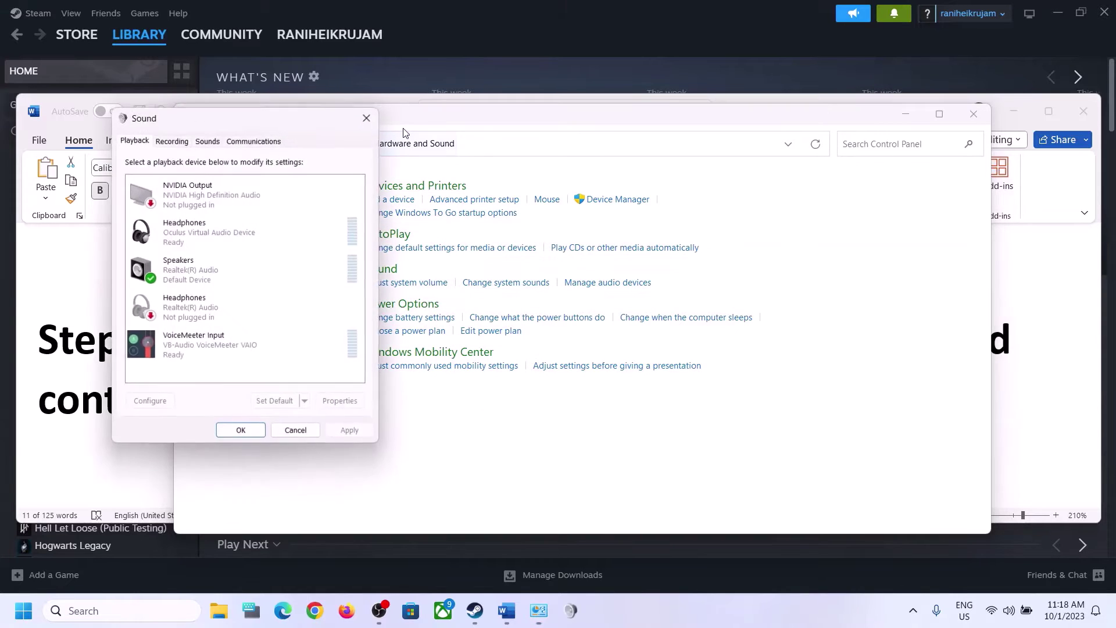
{"action": "left_click_drag", "start_coordinate": [275, 123], "coordinate": [530, 100]}
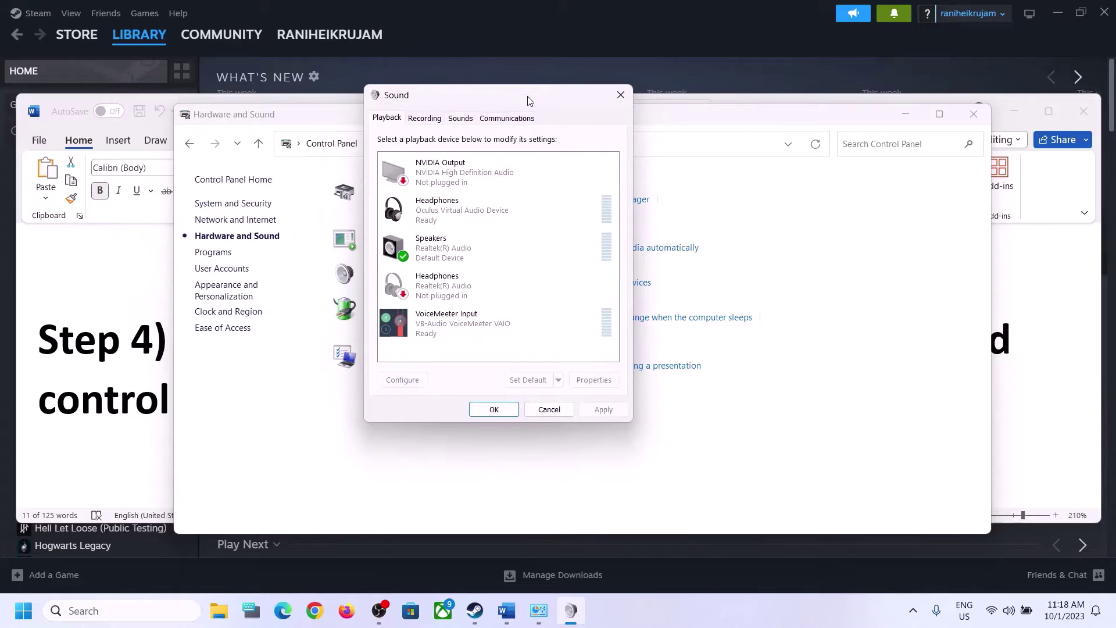
{"action": "left_click", "coordinate": [454, 258]}
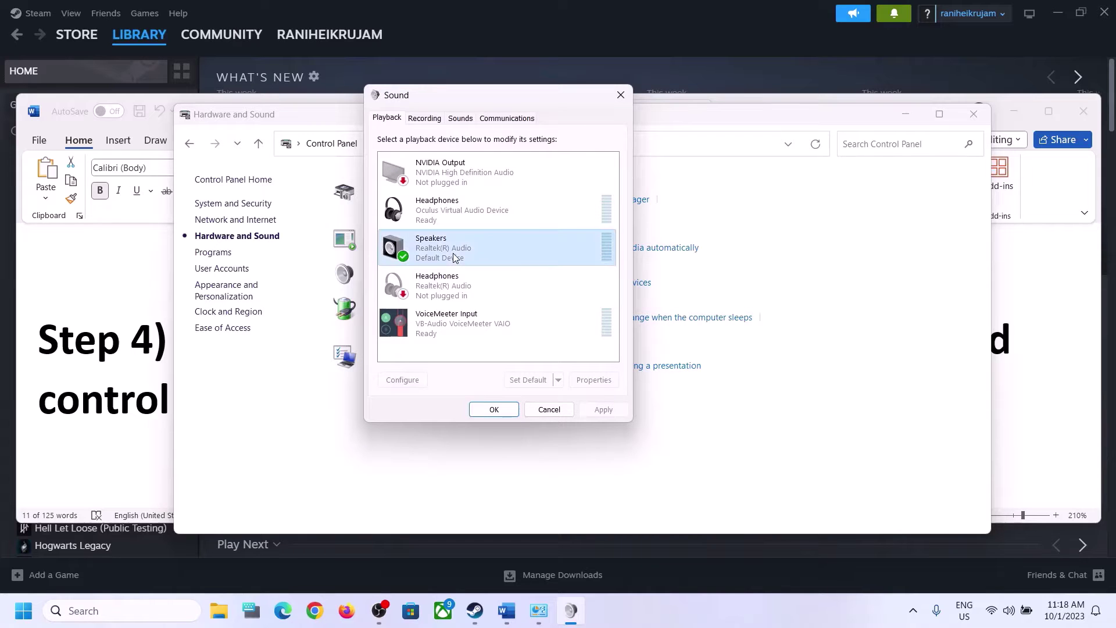
{"action": "left_click", "coordinate": [455, 224]}
{"action": "left_click", "coordinate": [437, 252]}
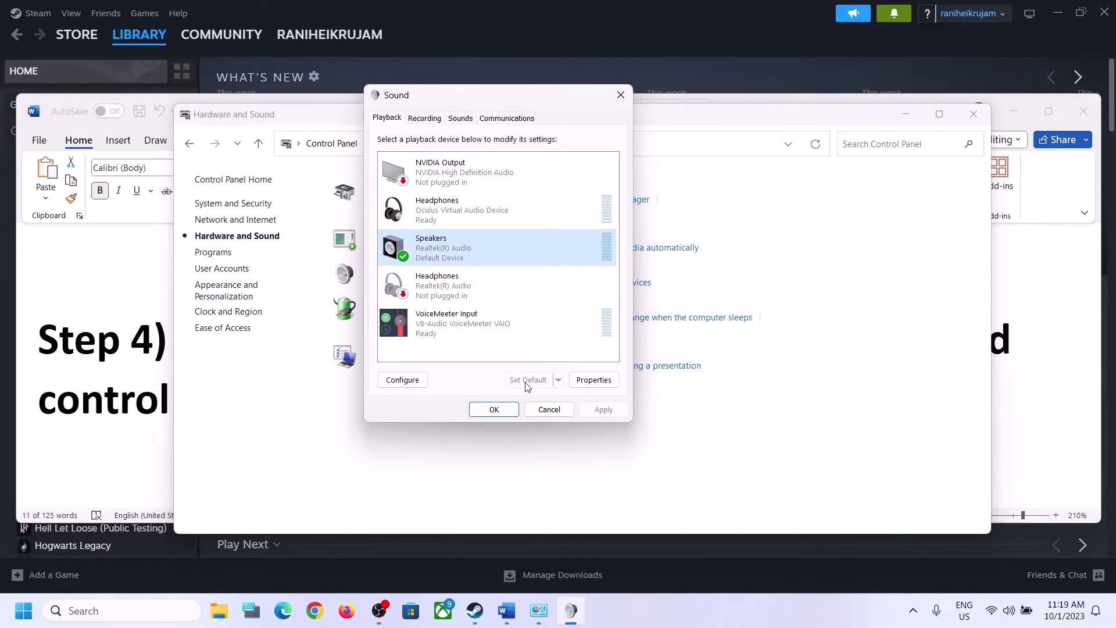
{"action": "right_click", "coordinate": [455, 251]}
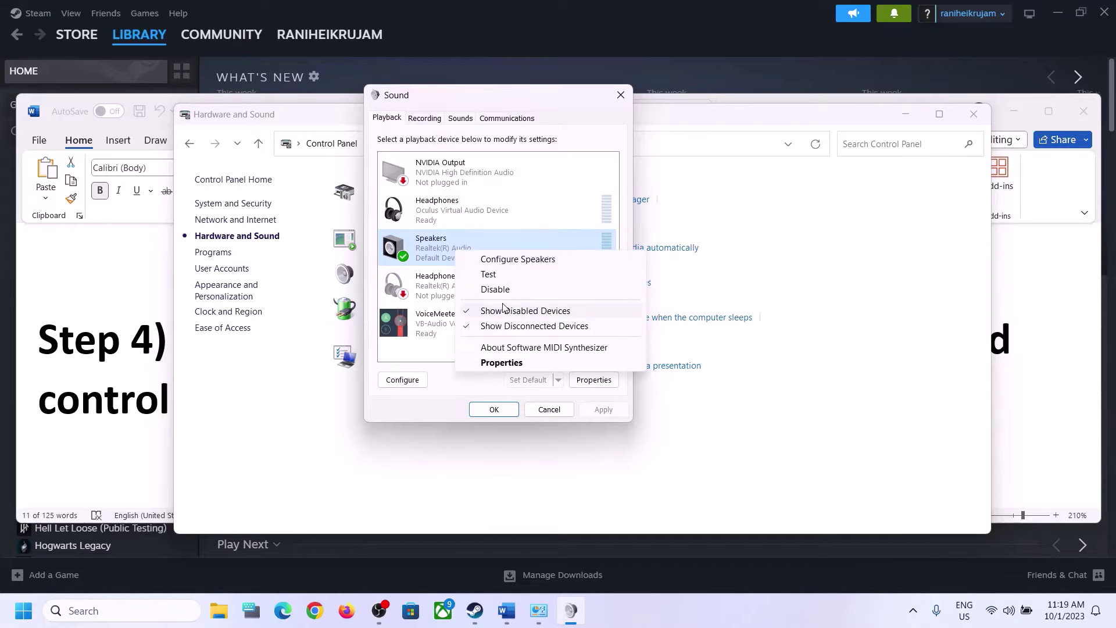
Step: Set the Speakers' default format to 16 bit, 48000 Hz under Properties > Advanced and apply it
{"action": "left_click", "coordinate": [502, 362]}
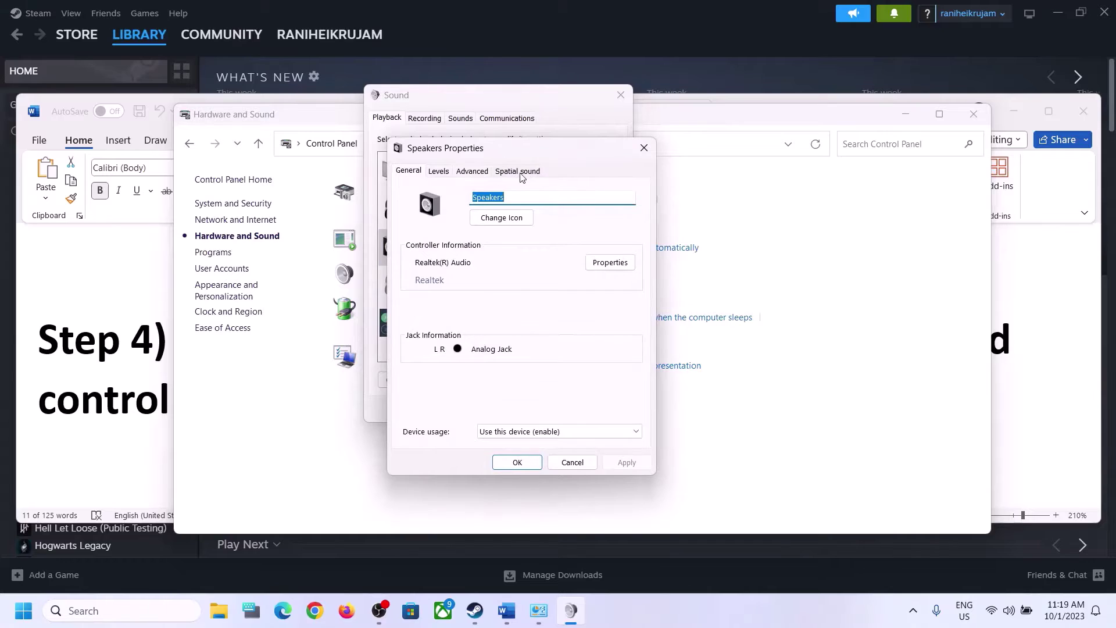
{"action": "left_click", "coordinate": [472, 173]}
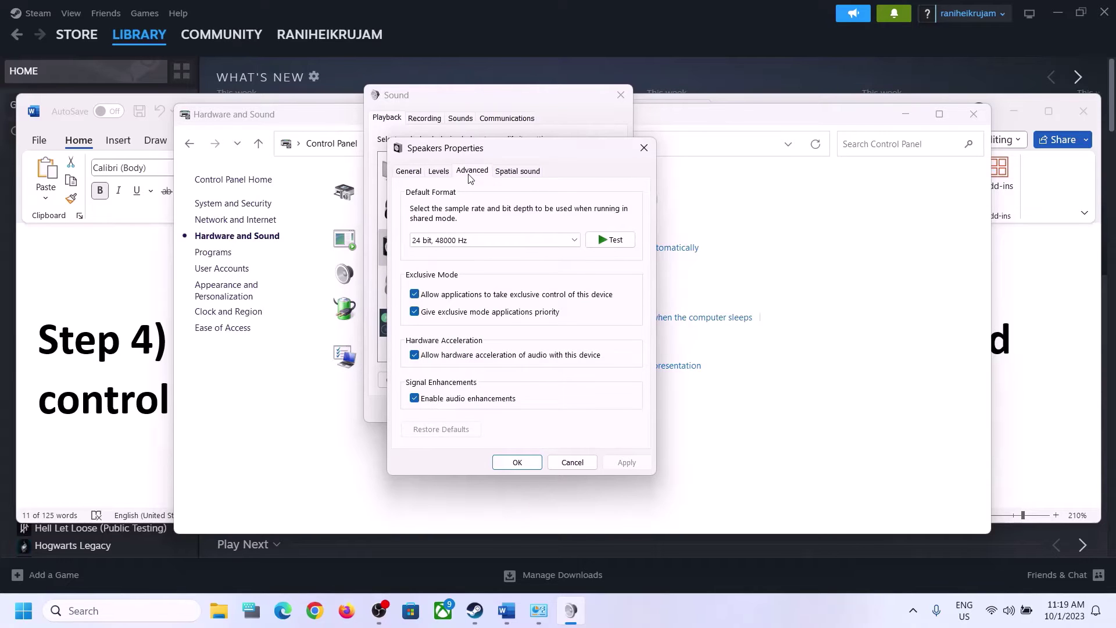
{"action": "left_click", "coordinate": [575, 241]}
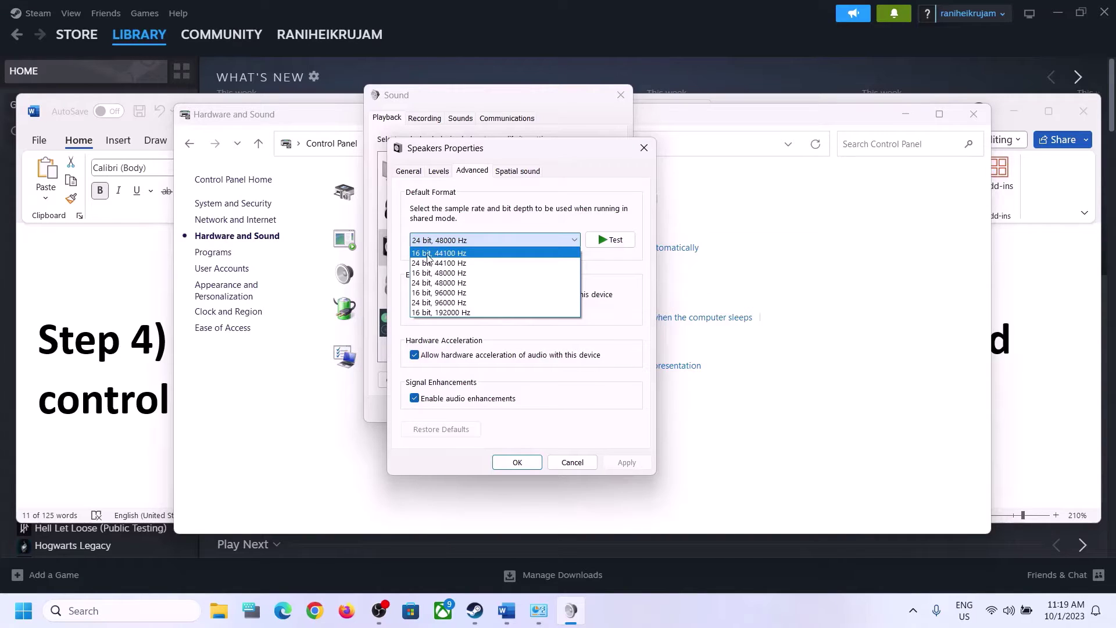
{"action": "left_click", "coordinate": [452, 276]}
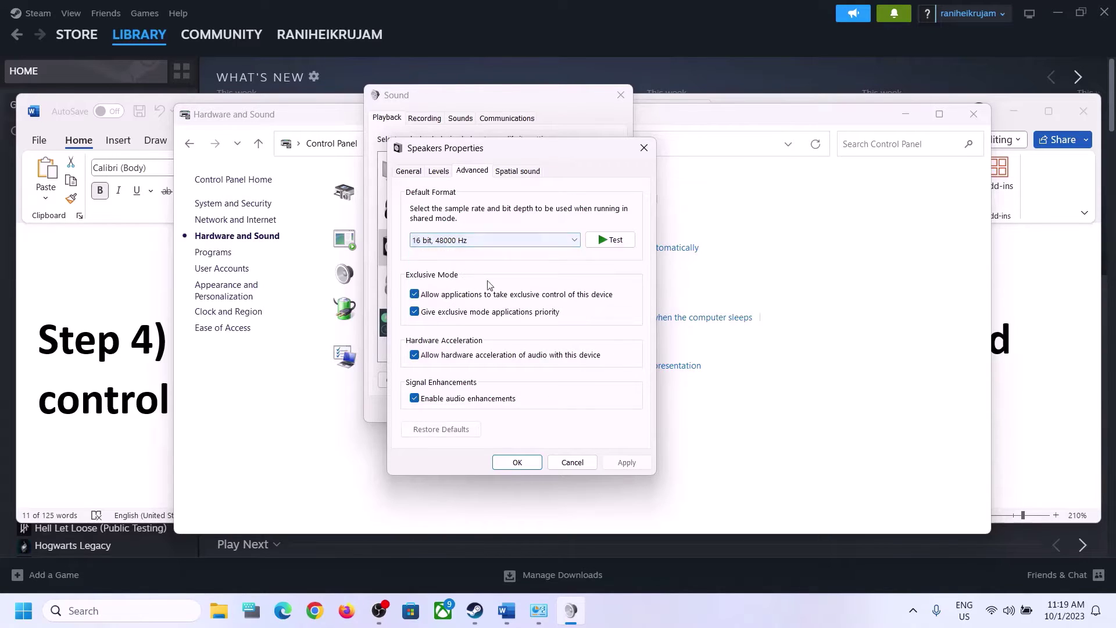
{"action": "left_click", "coordinate": [625, 462]}
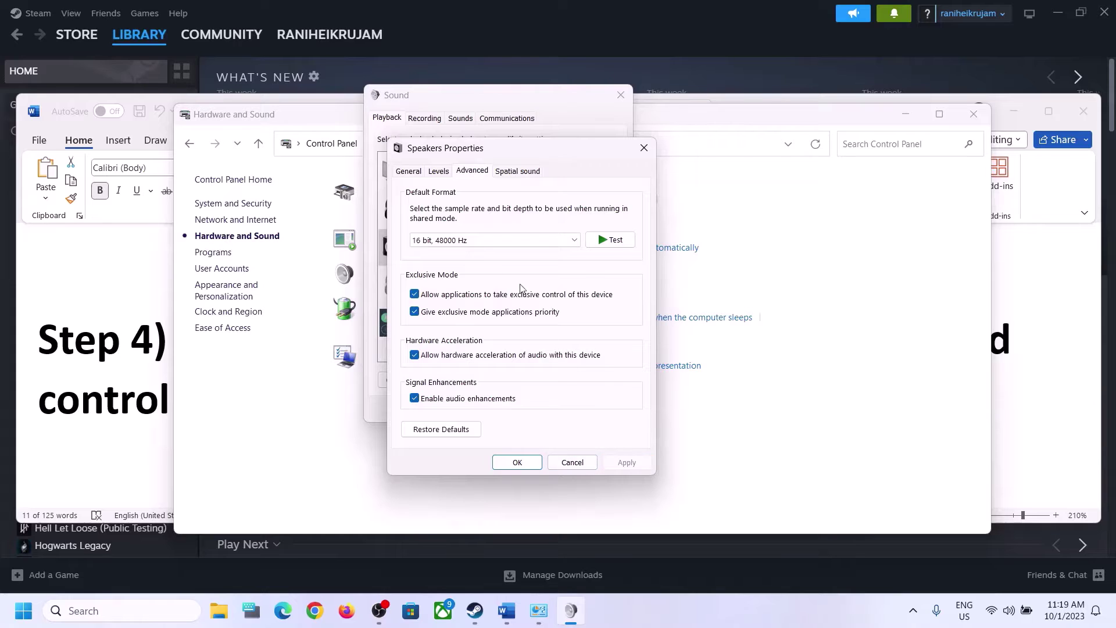
Step: Switch the default format to 24 bit, 48000 Hz, apply, and confirm both sound dialogs
{"action": "left_click", "coordinate": [479, 241]}
{"action": "left_click", "coordinate": [445, 282]}
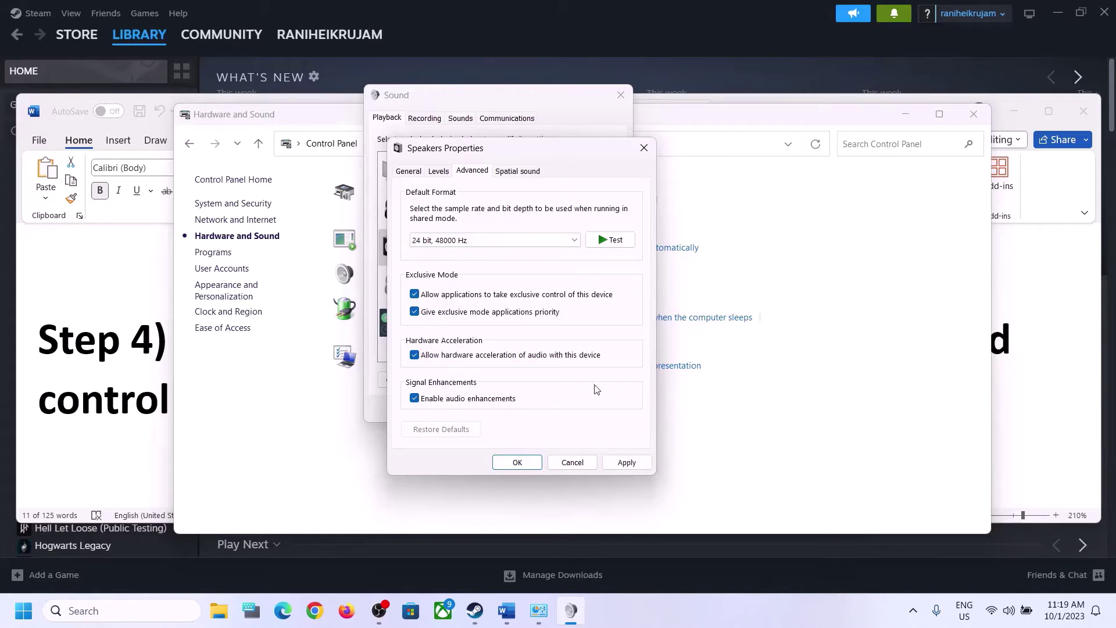
{"action": "left_click", "coordinate": [624, 463]}
{"action": "left_click", "coordinate": [516, 462]}
{"action": "left_click", "coordinate": [511, 412]}
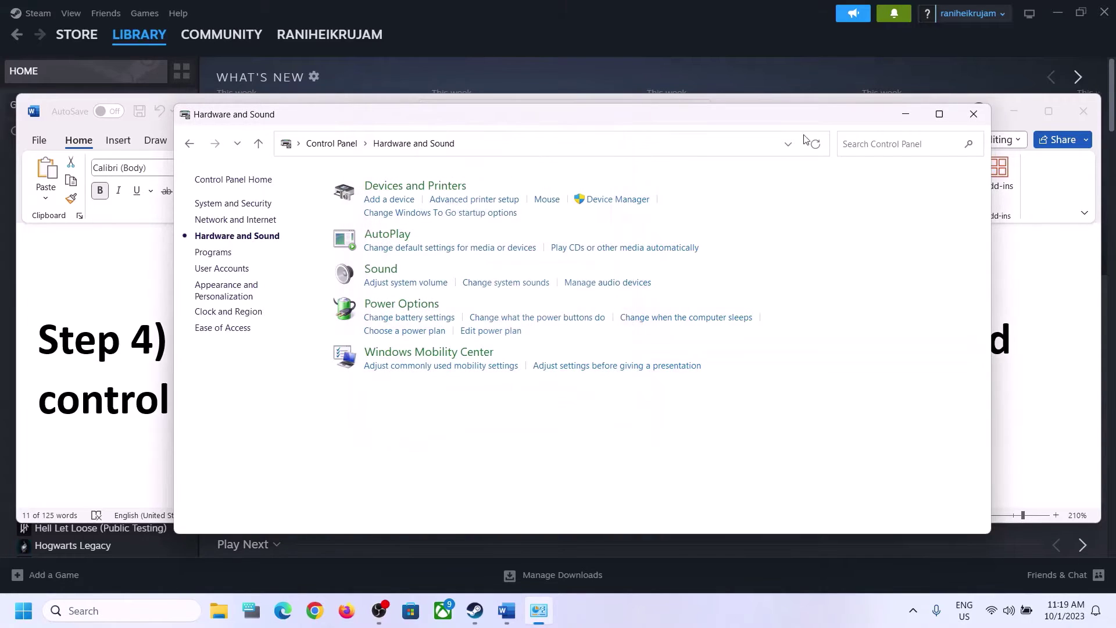
Step: Close Control Panel and read Step 4's '48/44k' heading and Step 5's controller-connection instructions
{"action": "left_click", "coordinate": [973, 114]}
{"action": "left_click_drag", "start_coordinate": [606, 339], "coordinate": [849, 338]}
{"action": "left_click", "coordinate": [350, 381]}
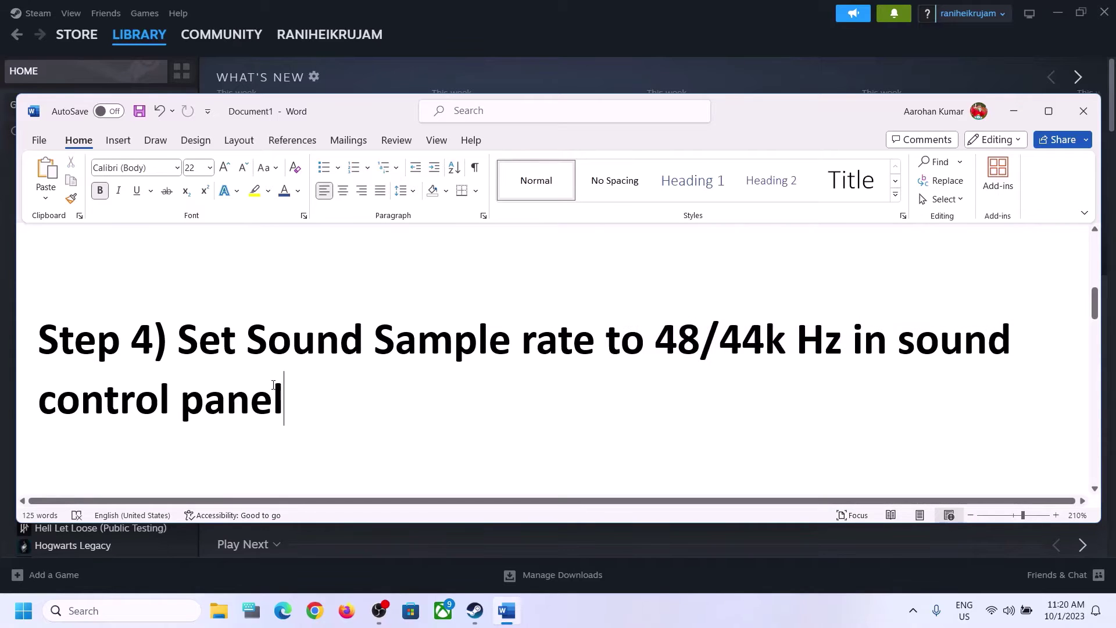
{"action": "scroll", "coordinate": [349, 381], "scroll_direction": "down", "scroll_amount": 5}
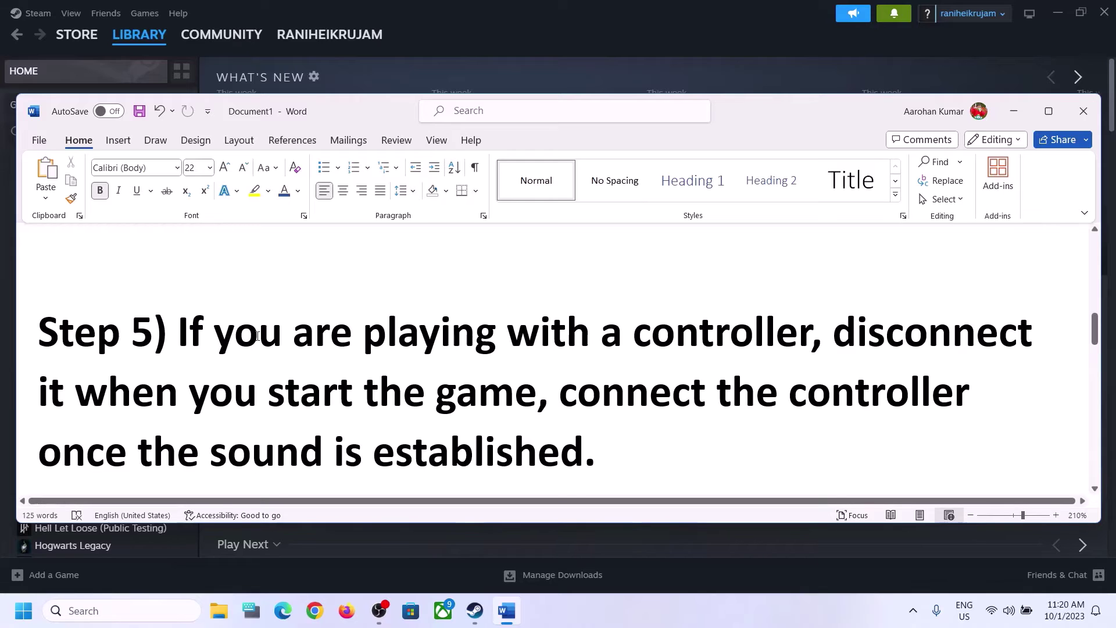
{"action": "left_click_drag", "start_coordinate": [195, 325], "coordinate": [513, 405]}
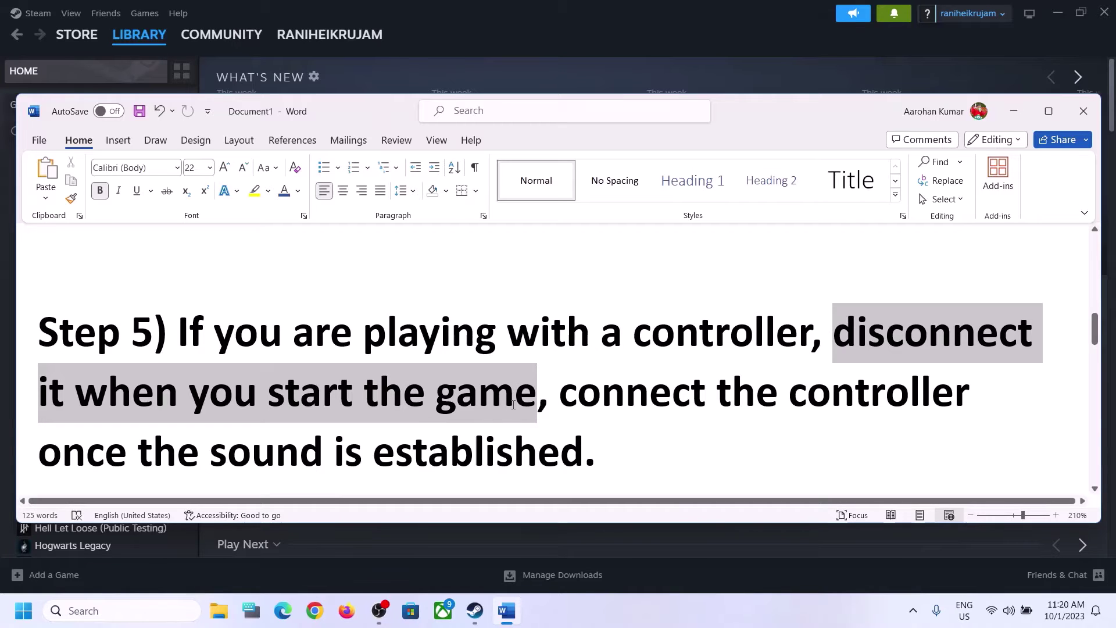
{"action": "left_click", "coordinate": [884, 331]}
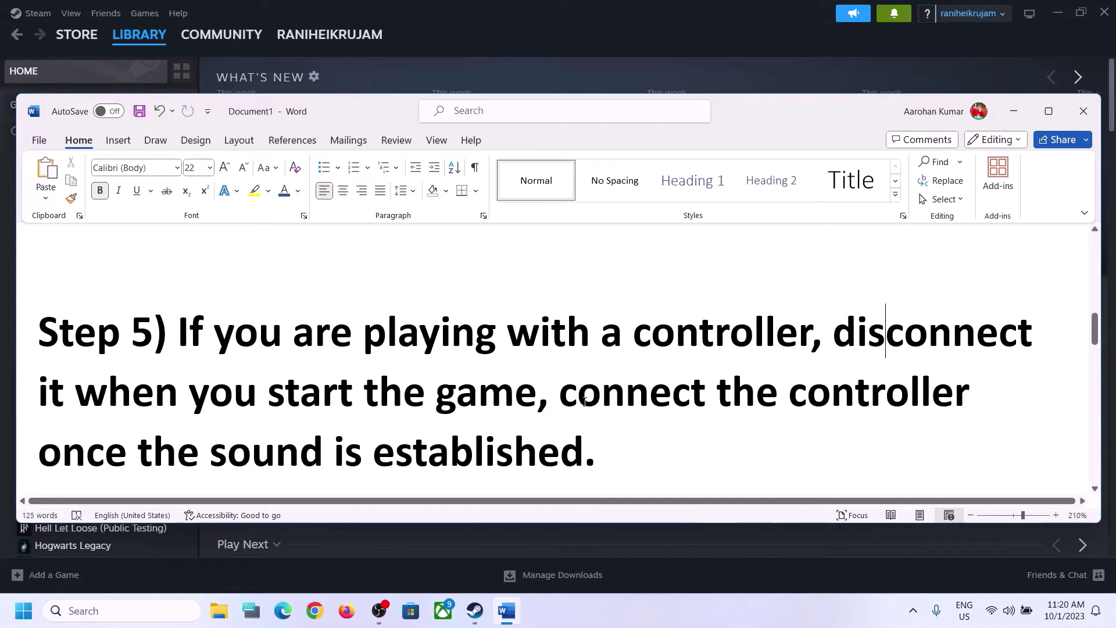
{"action": "left_click_drag", "start_coordinate": [559, 401], "coordinate": [978, 399]}
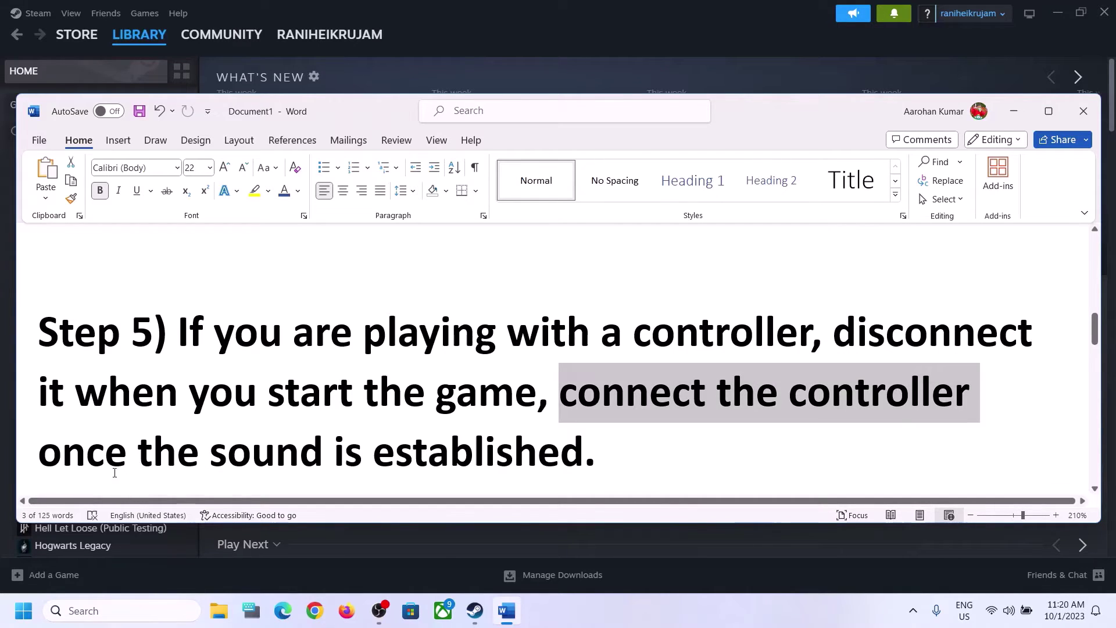
{"action": "left_click_drag", "start_coordinate": [101, 465], "coordinate": [582, 462]}
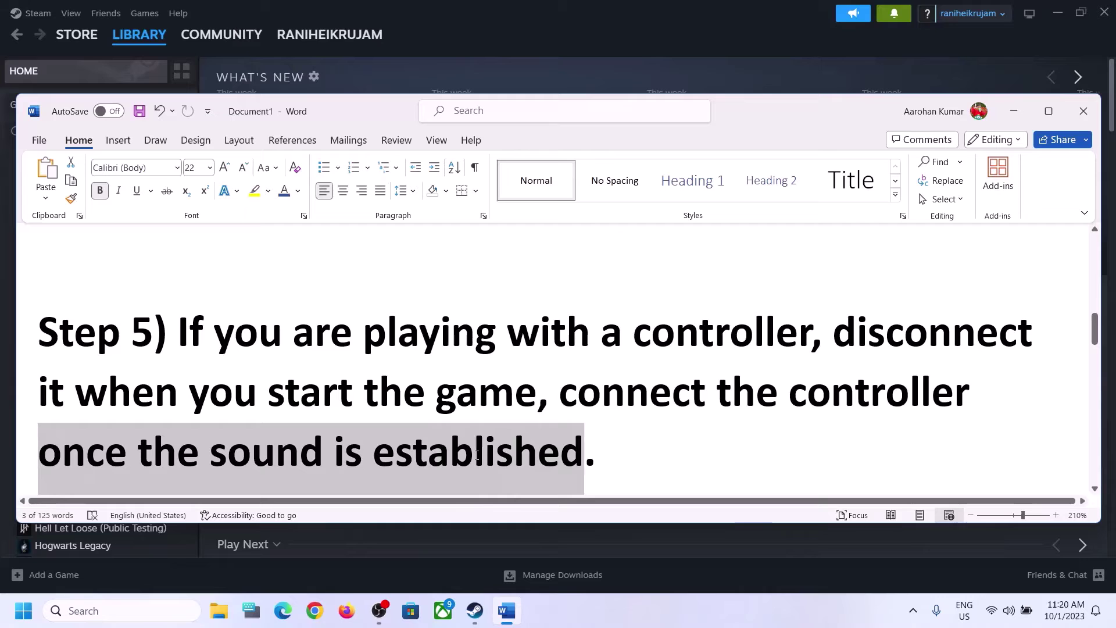
{"action": "left_click", "coordinate": [342, 360]}
Step: Scroll to Step 6 and highlight 'off Spatial Sound'
{"action": "scroll", "coordinate": [341, 360], "scroll_direction": "down", "scroll_amount": 5}
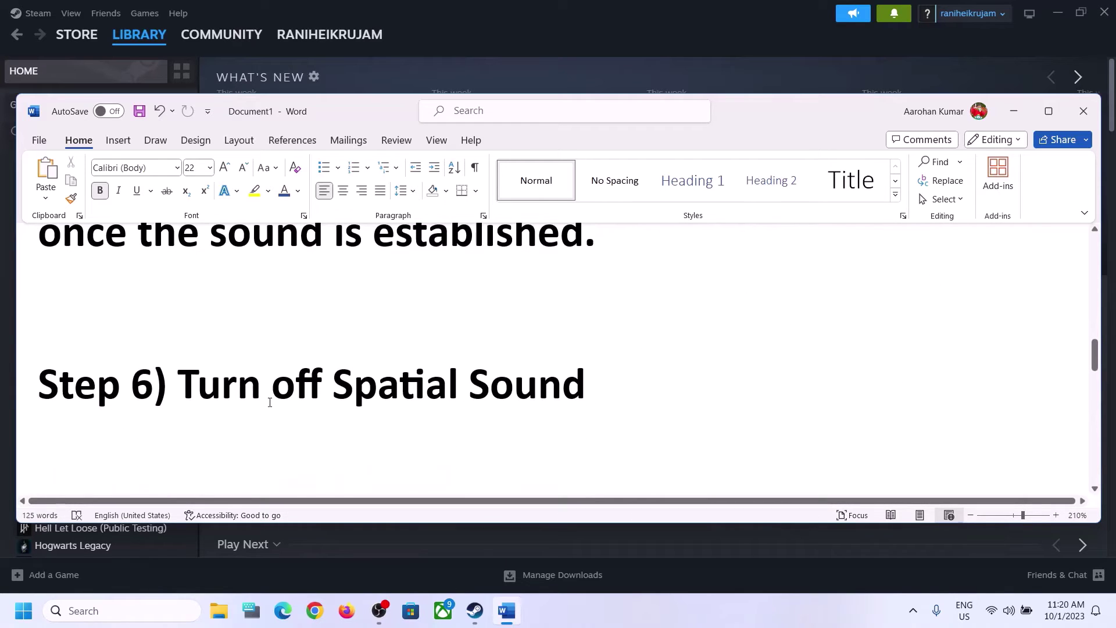
{"action": "left_click_drag", "start_coordinate": [273, 386], "coordinate": [586, 387]}
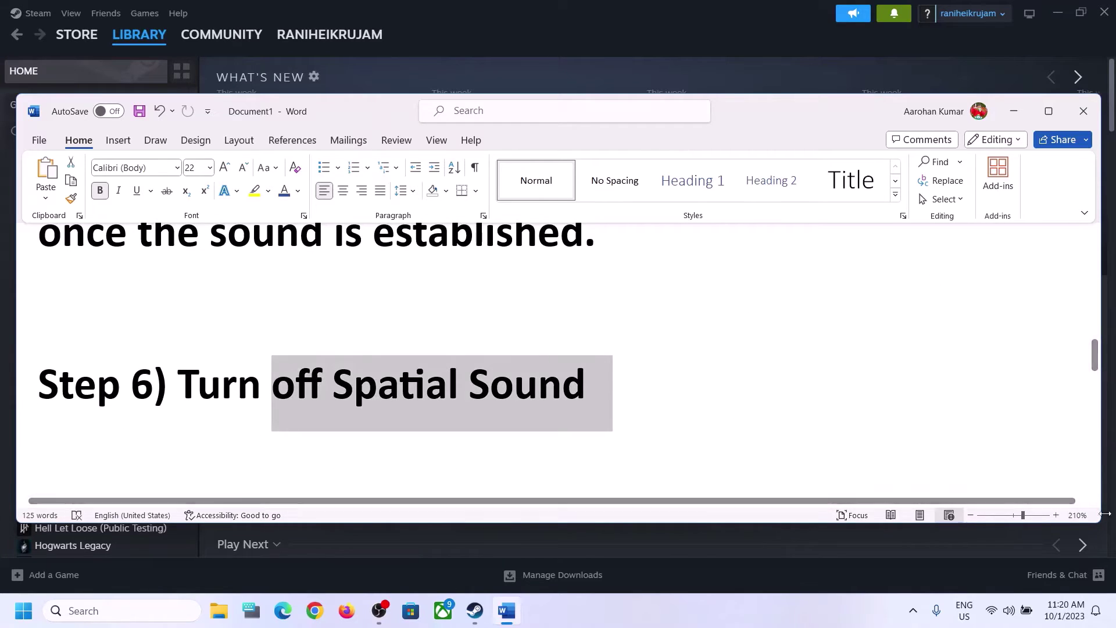
{"action": "left_click", "coordinate": [1012, 620]}
Step: Open the Sound dialog's playback devices through a 'control' search and Control Panel > Hardware and Sound
{"action": "right_click", "coordinate": [1012, 620]}
{"action": "left_click", "coordinate": [1005, 567]}
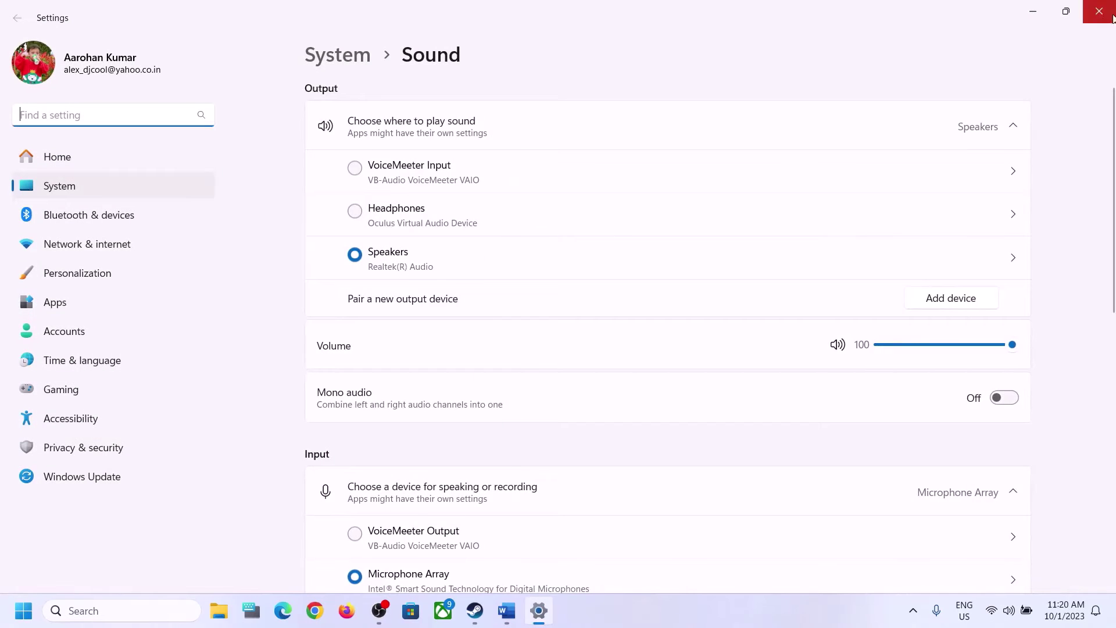
{"action": "left_click", "coordinate": [1098, 12]}
{"action": "left_click", "coordinate": [117, 613]}
{"action": "type", "text": "c"}
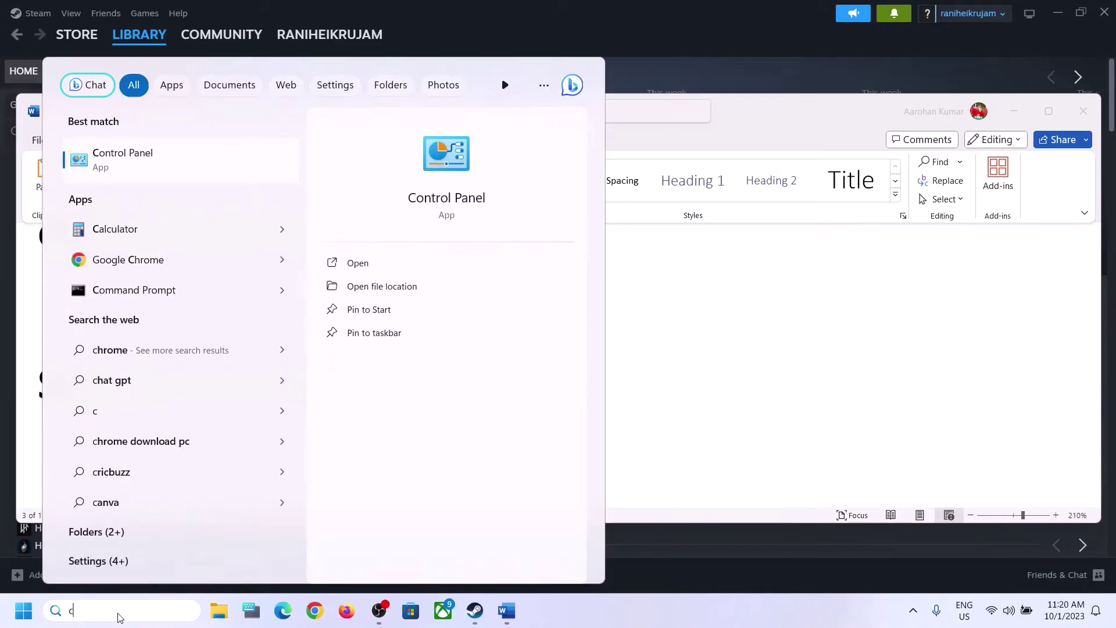
{"action": "type", "text": "ontrol"}
{"action": "key", "text": "Return"}
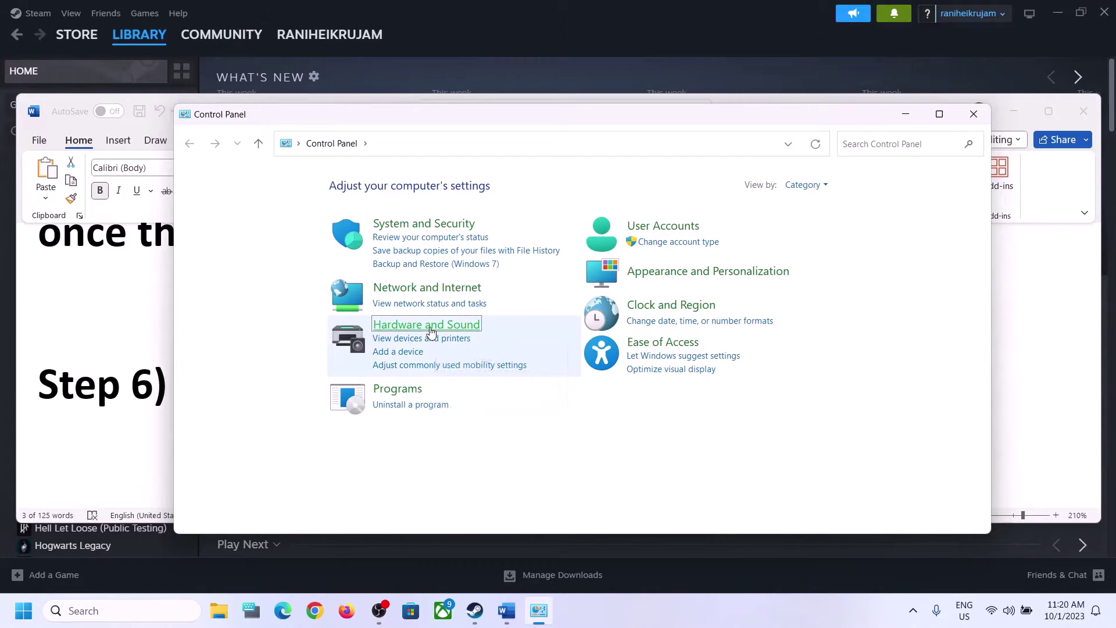
{"action": "left_click", "coordinate": [431, 326]}
{"action": "left_click", "coordinate": [383, 283]}
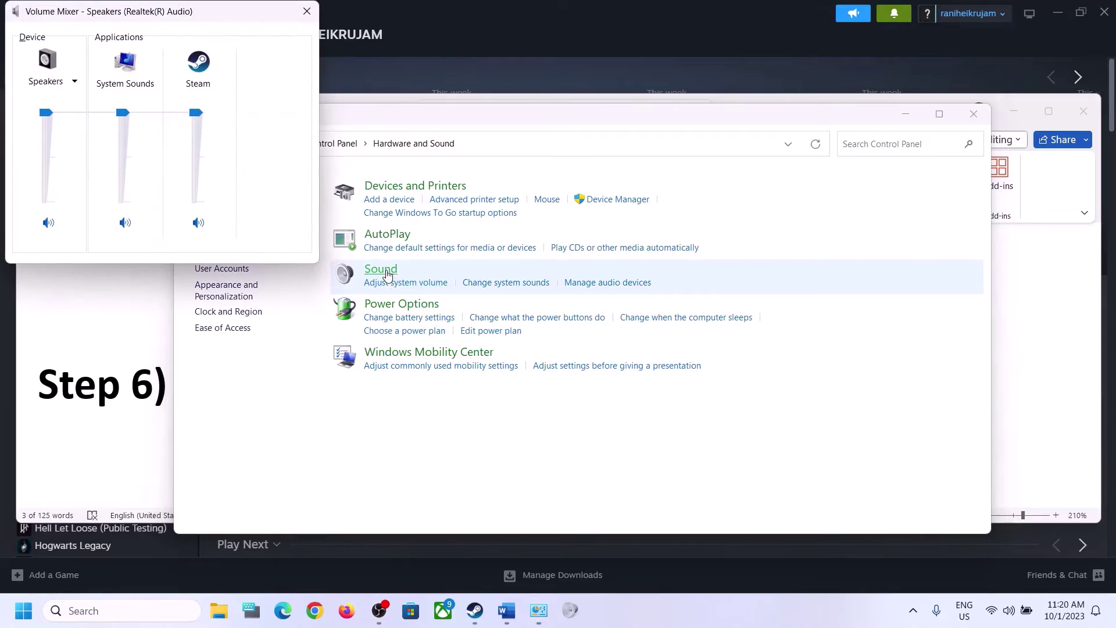
{"action": "left_click", "coordinate": [303, 20]}
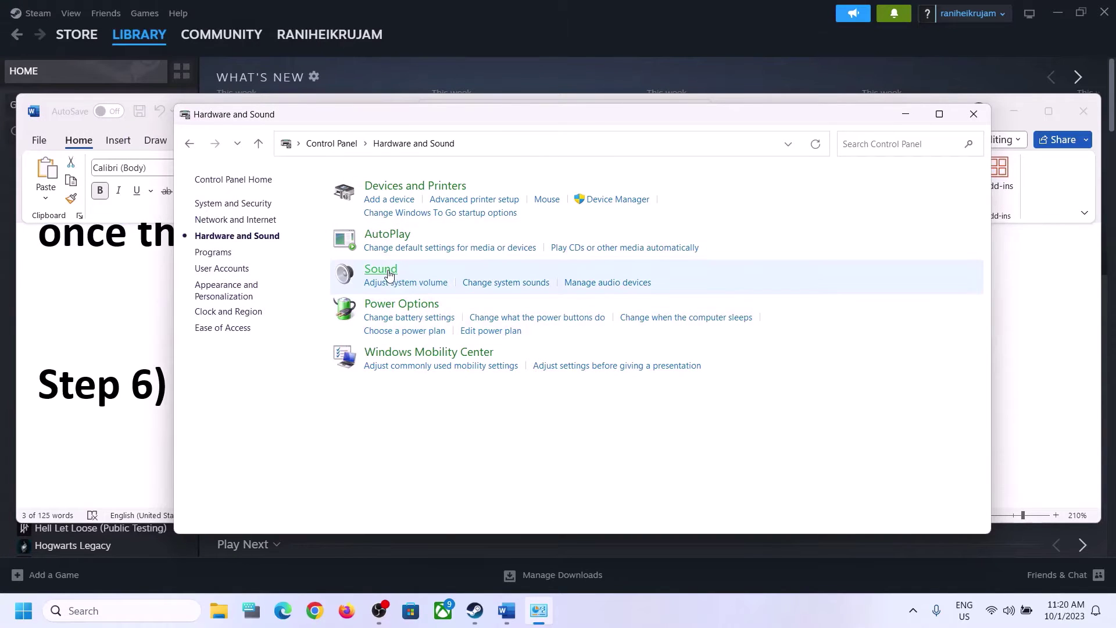
{"action": "left_click", "coordinate": [607, 283]}
{"action": "left_click_drag", "start_coordinate": [187, 47], "coordinate": [552, 89]}
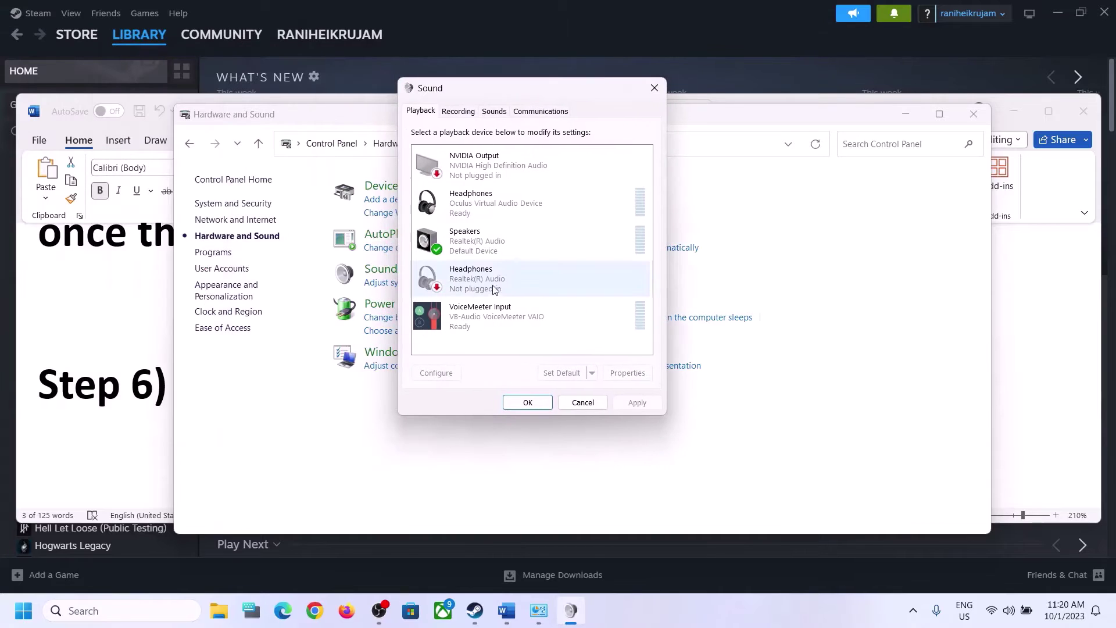
Step: Set the Realtek Speakers' Spatial sound format to Off, apply, and close the dialogs
{"action": "left_click", "coordinate": [483, 246]}
{"action": "right_click", "coordinate": [482, 246]}
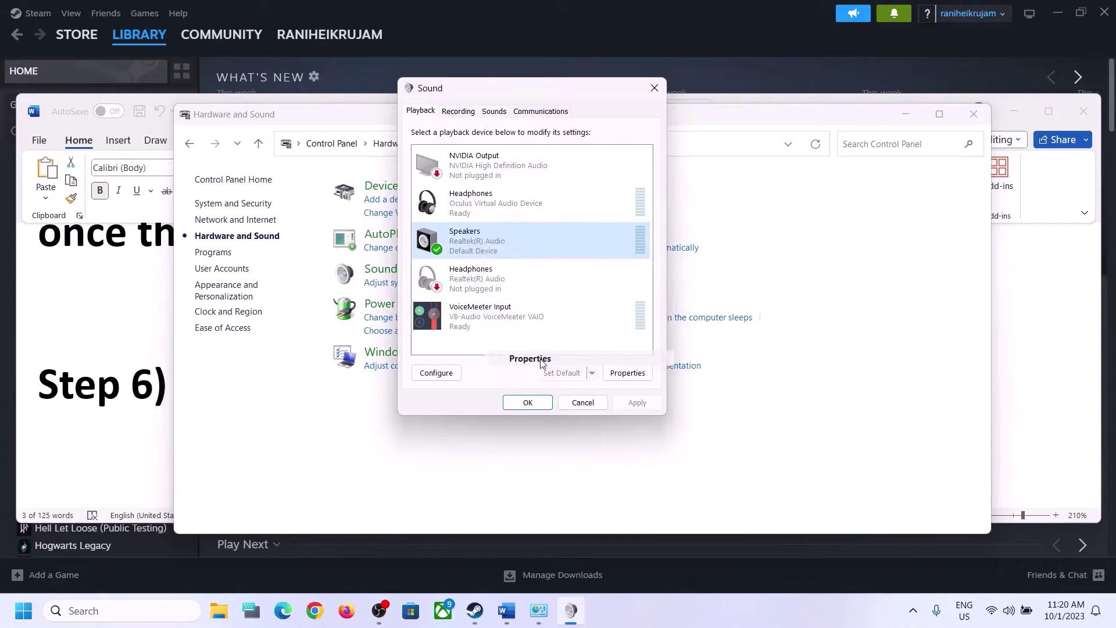
{"action": "left_click", "coordinate": [523, 359]}
{"action": "left_click", "coordinate": [551, 164]}
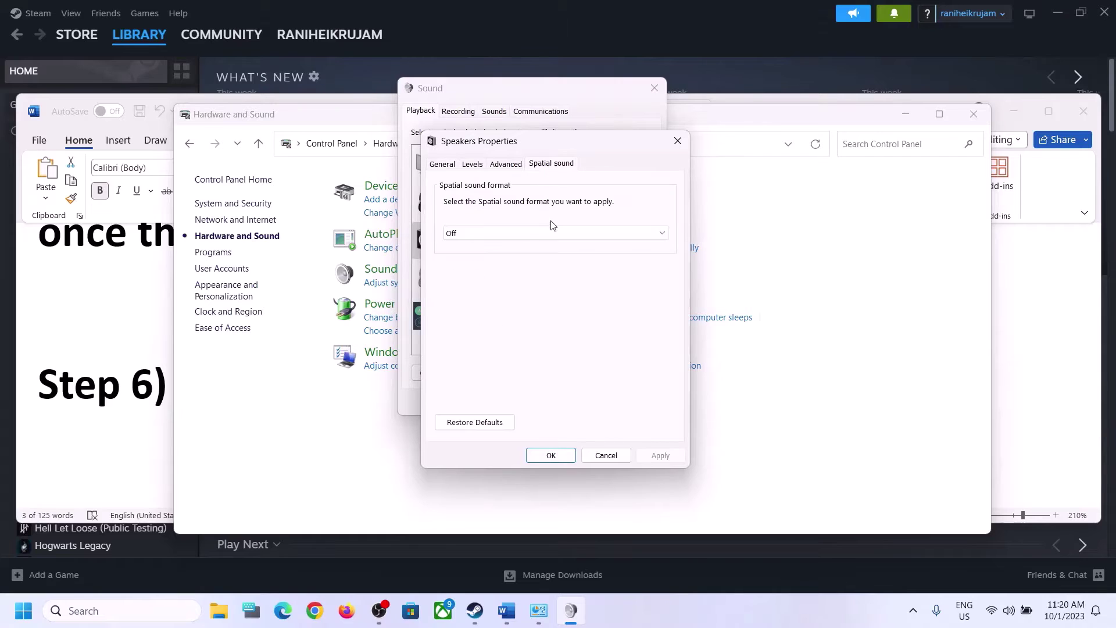
{"action": "left_click", "coordinate": [555, 233]}
{"action": "left_click", "coordinate": [523, 243]}
{"action": "left_click", "coordinate": [657, 455]}
{"action": "left_click", "coordinate": [552, 456]}
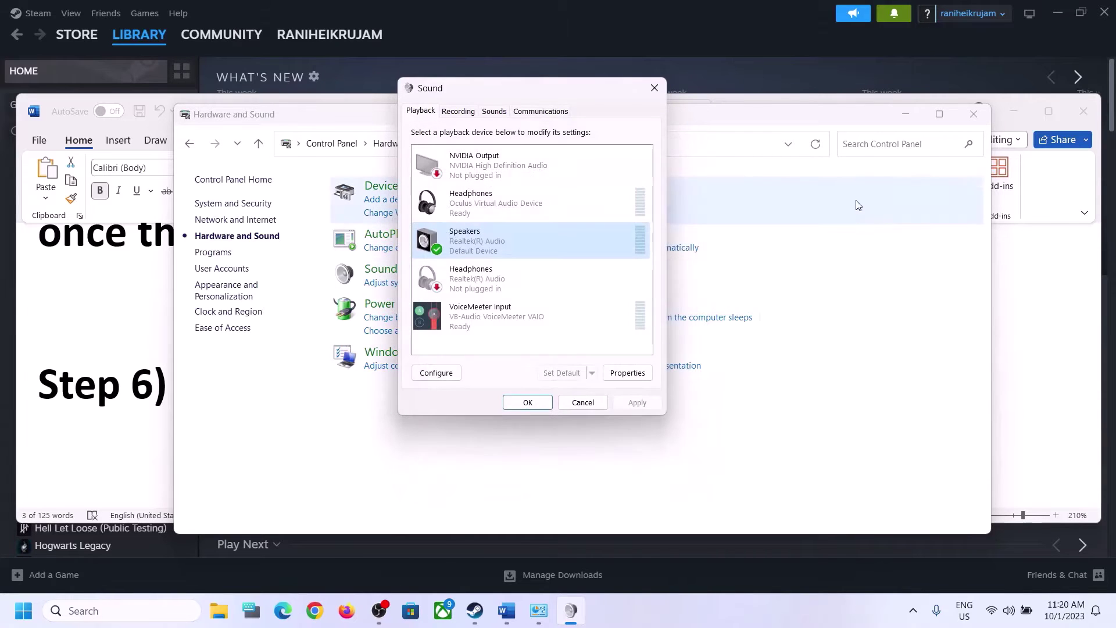
{"action": "left_click", "coordinate": [654, 88]}
Step: Scroll Word to Step 7 and highlight 'Oculus/voicemeeter' and 'recording and playback'
{"action": "left_click", "coordinate": [173, 375]}
{"action": "scroll", "coordinate": [425, 396], "scroll_direction": "down", "scroll_amount": 5}
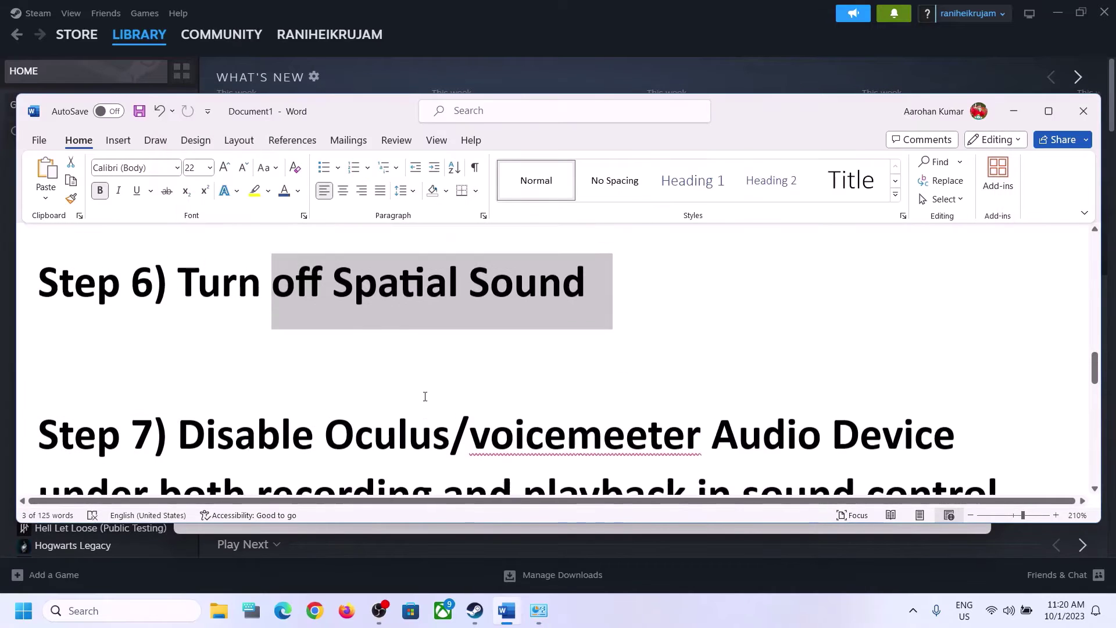
{"action": "scroll", "coordinate": [425, 396], "scroll_direction": "up", "scroll_amount": 1}
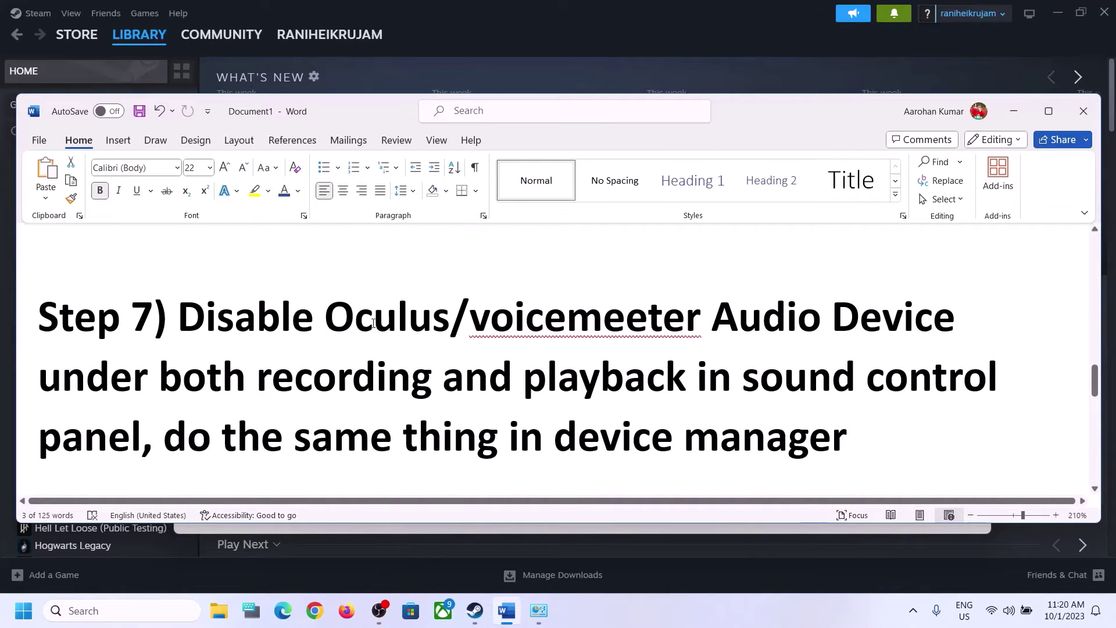
{"action": "double_click", "coordinate": [337, 310]}
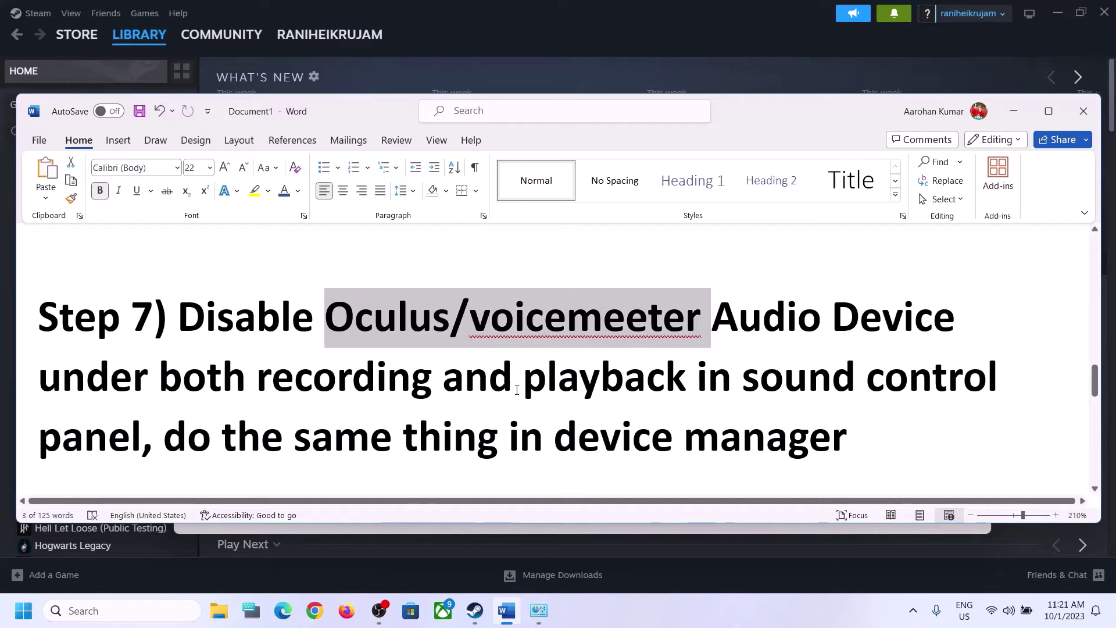
{"action": "left_click", "coordinate": [488, 377]}
{"action": "left_click_drag", "start_coordinate": [390, 382], "coordinate": [646, 377]}
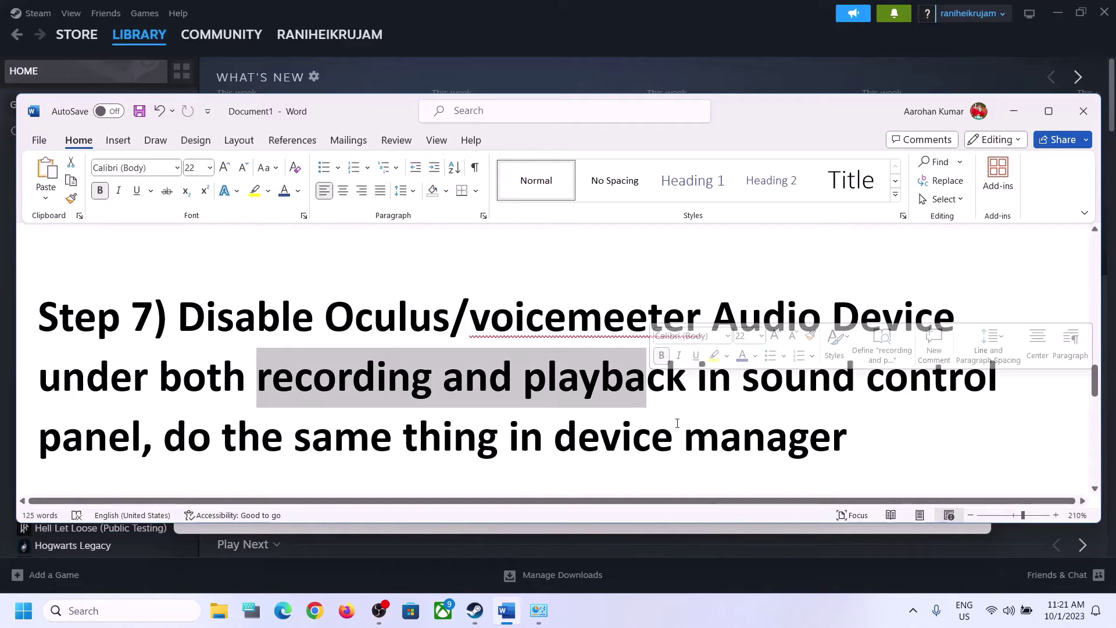
Step: Reopen the Sound Playback list via a 'control' search and Control Panel > Hardware and Sound
{"action": "left_click", "coordinate": [140, 610]}
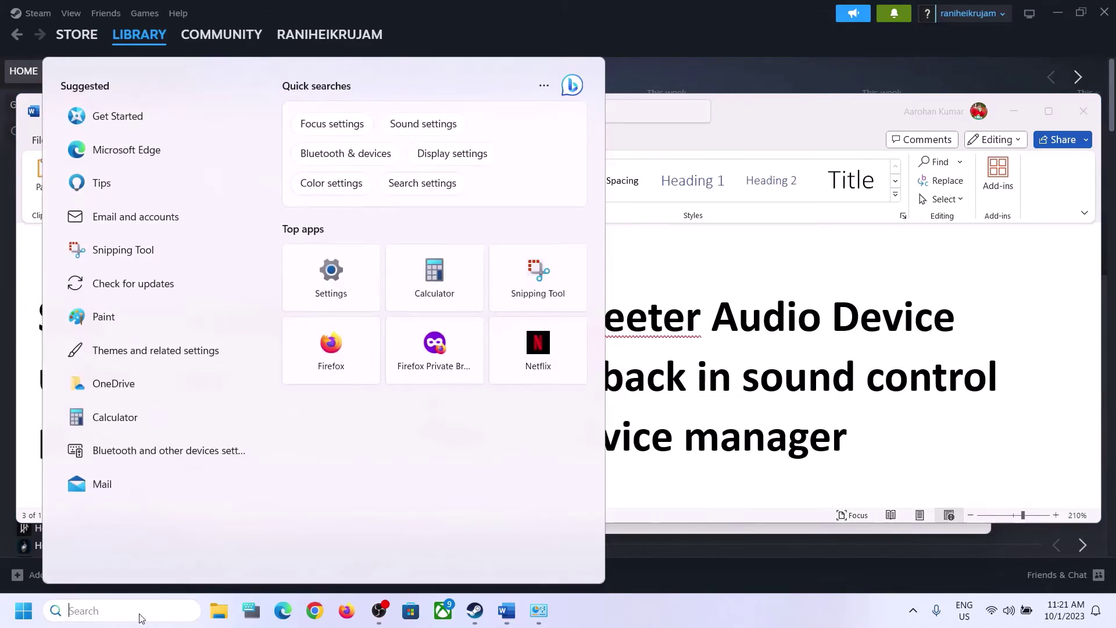
{"action": "type", "text": "control"}
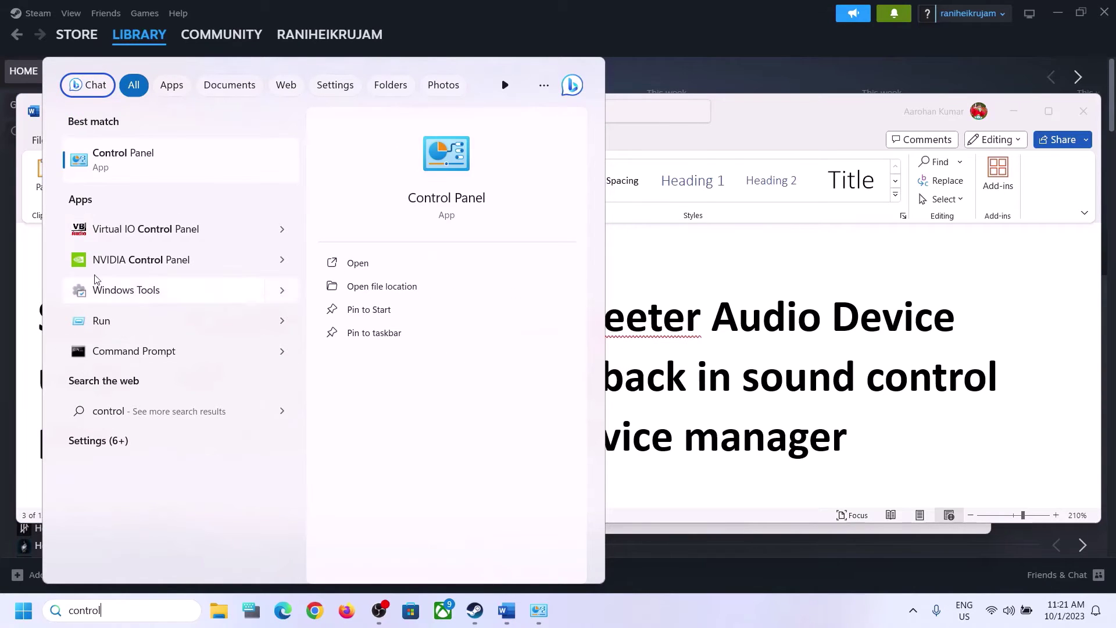
{"action": "left_click", "coordinate": [144, 156]}
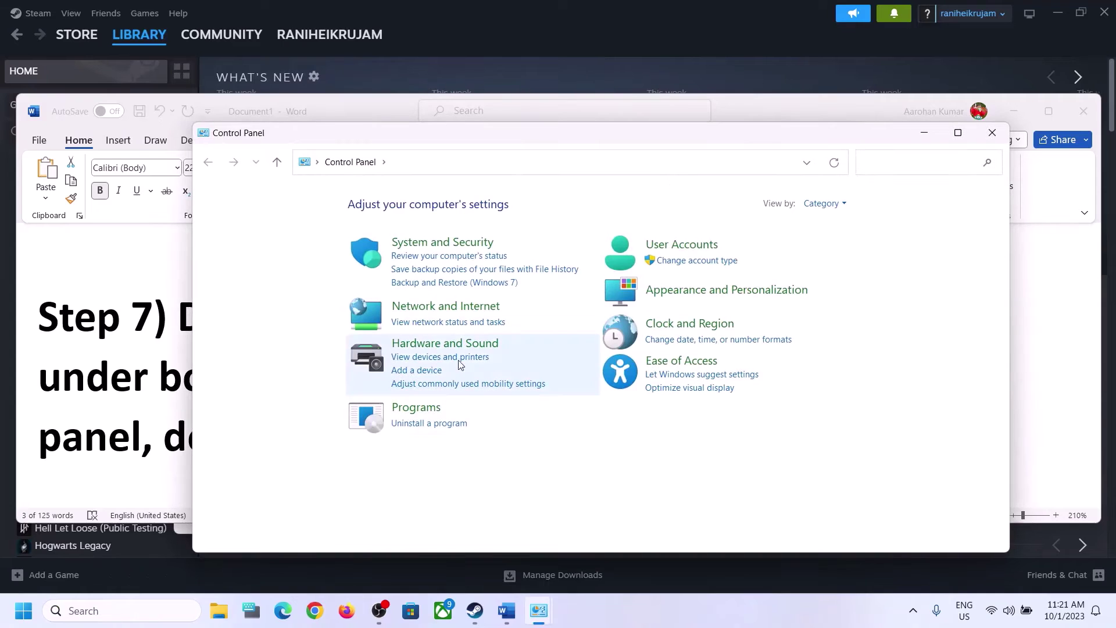
{"action": "left_click", "coordinate": [447, 344]}
{"action": "left_click", "coordinate": [405, 288]}
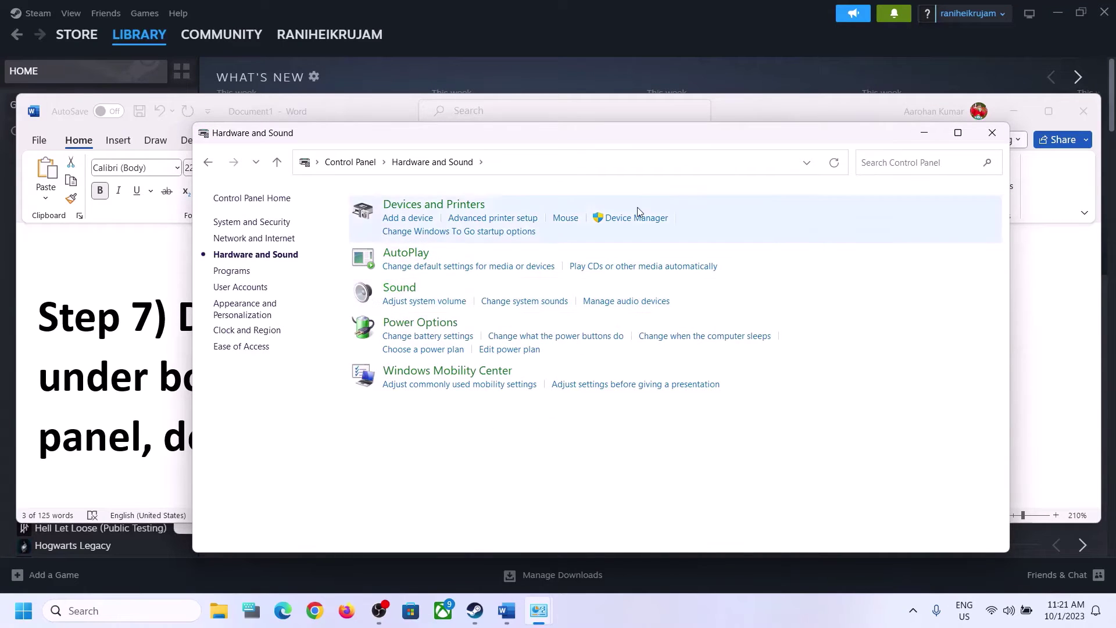
{"action": "left_click_drag", "start_coordinate": [234, 61], "coordinate": [638, 116]}
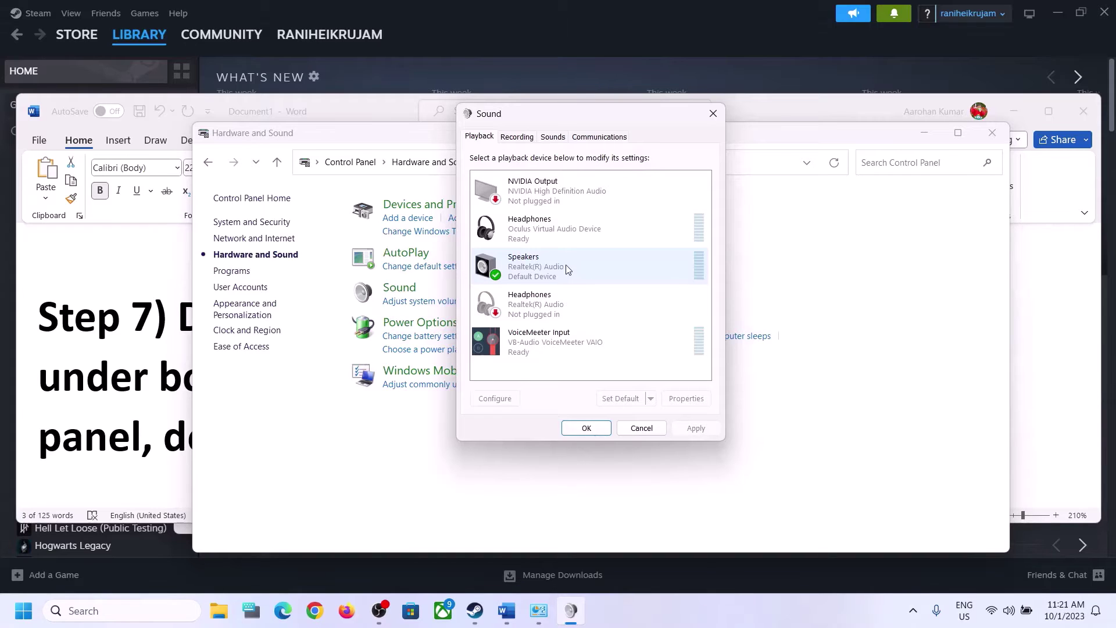
Step: Disable the Oculus virtual headphones and the unplugged Realtek headphones playback devices
{"action": "right_click", "coordinate": [552, 234]}
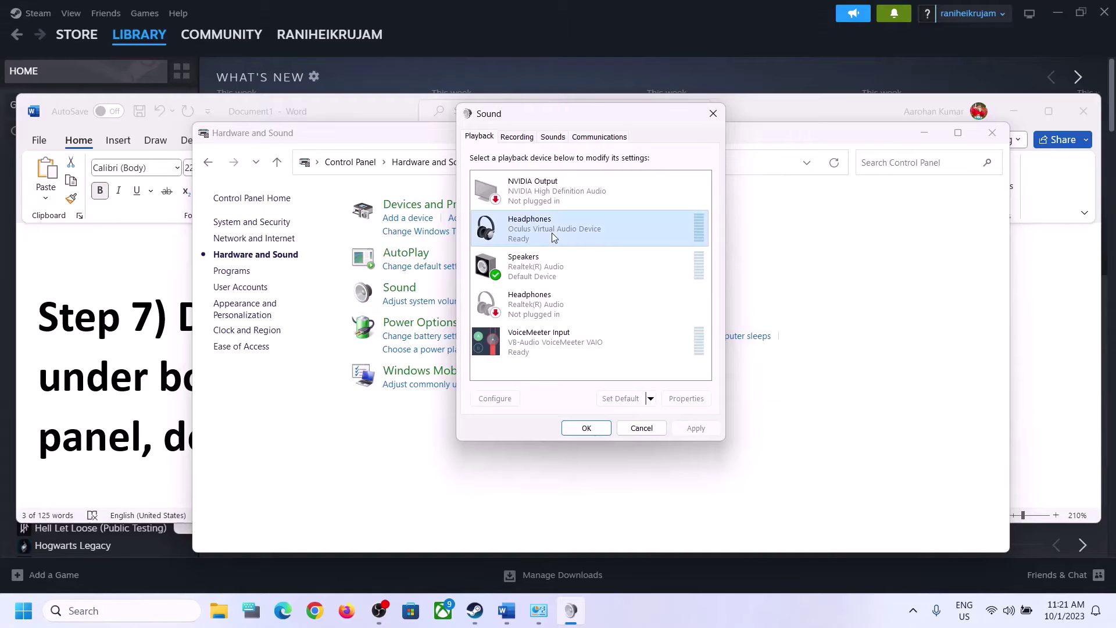
{"action": "left_click", "coordinate": [590, 261]}
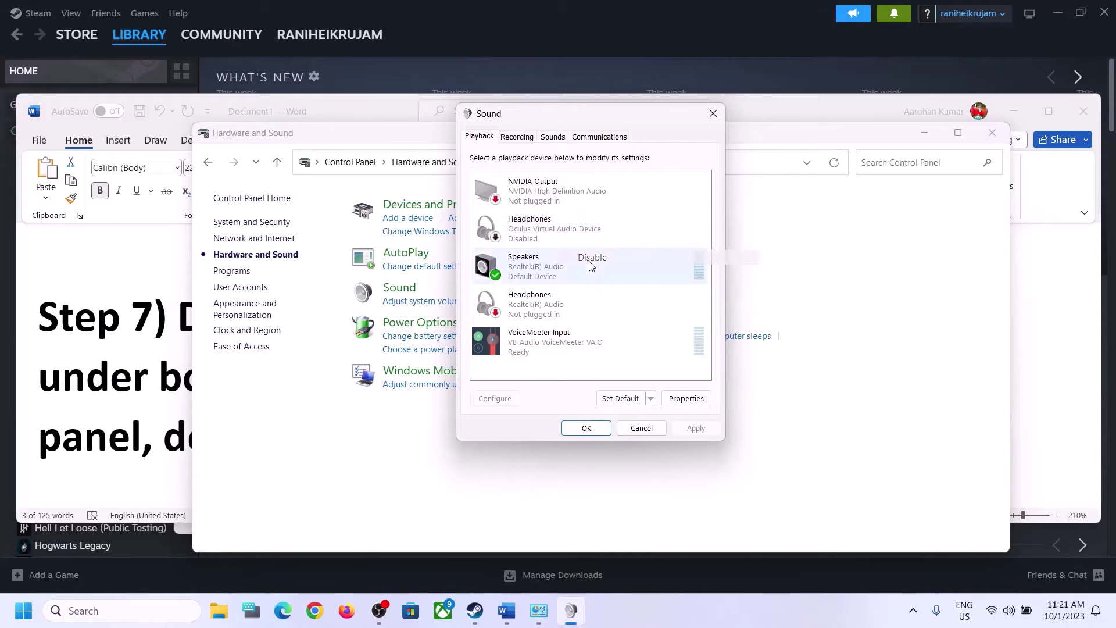
{"action": "left_click", "coordinate": [536, 322]}
{"action": "right_click", "coordinate": [561, 318]}
{"action": "left_click", "coordinate": [587, 340]}
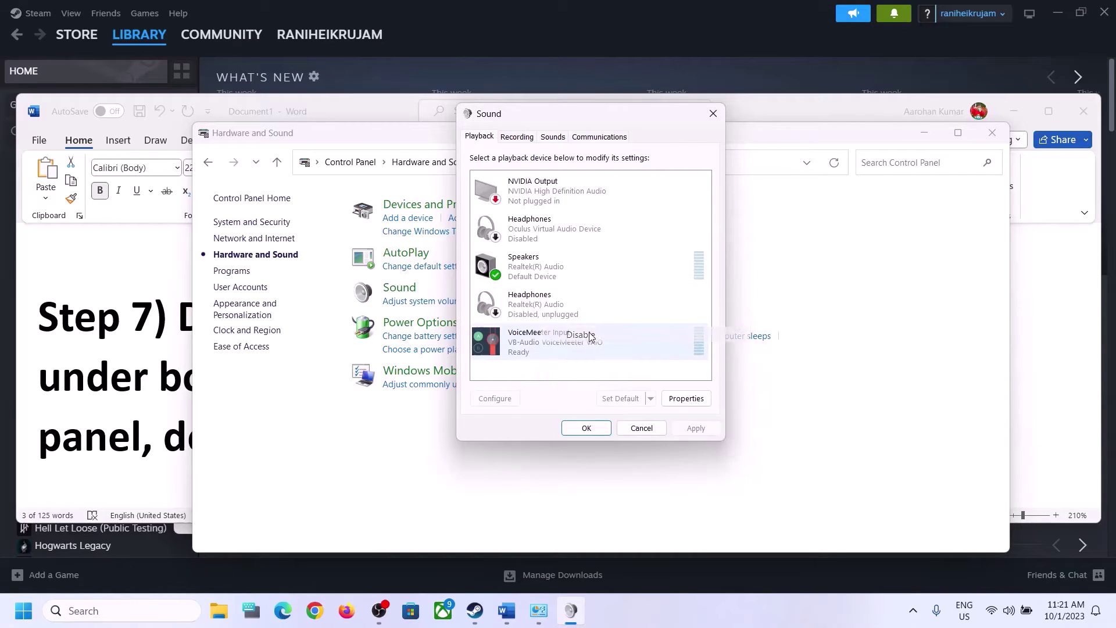
Step: Disable the VoiceMeeter Input and NVIDIA Output playback devices
{"action": "left_click", "coordinate": [533, 346]}
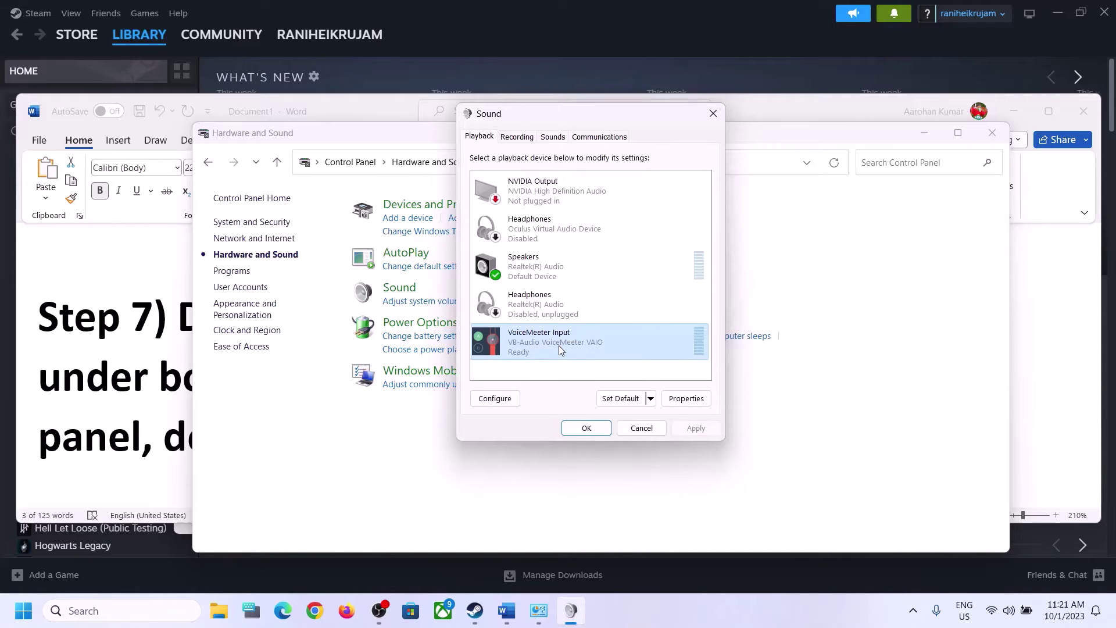
{"action": "right_click", "coordinate": [559, 347]}
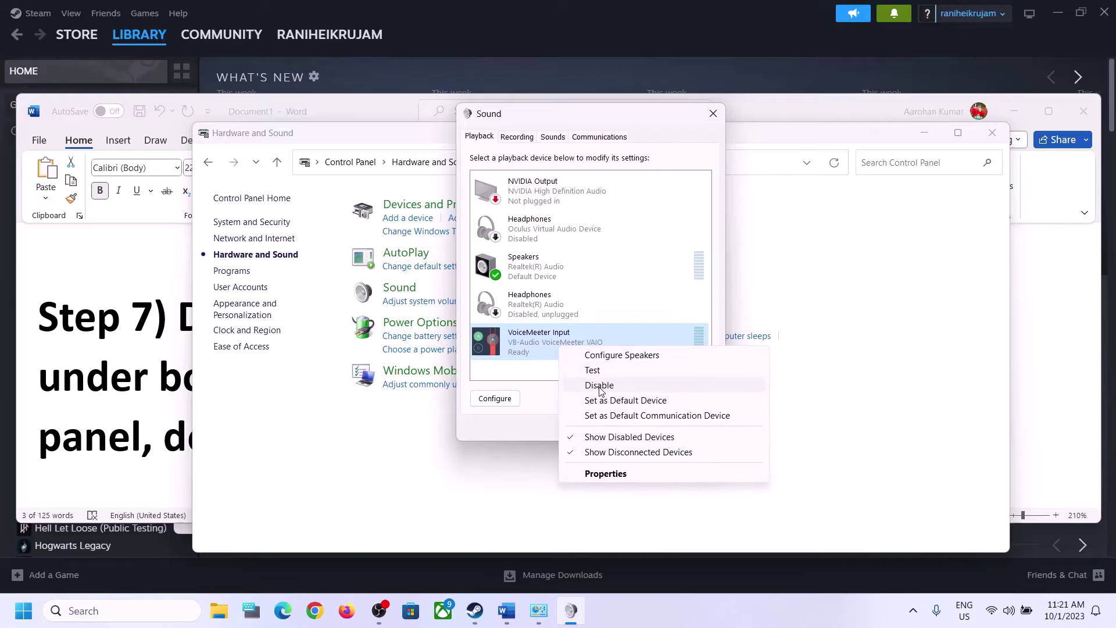
{"action": "left_click", "coordinate": [601, 385]}
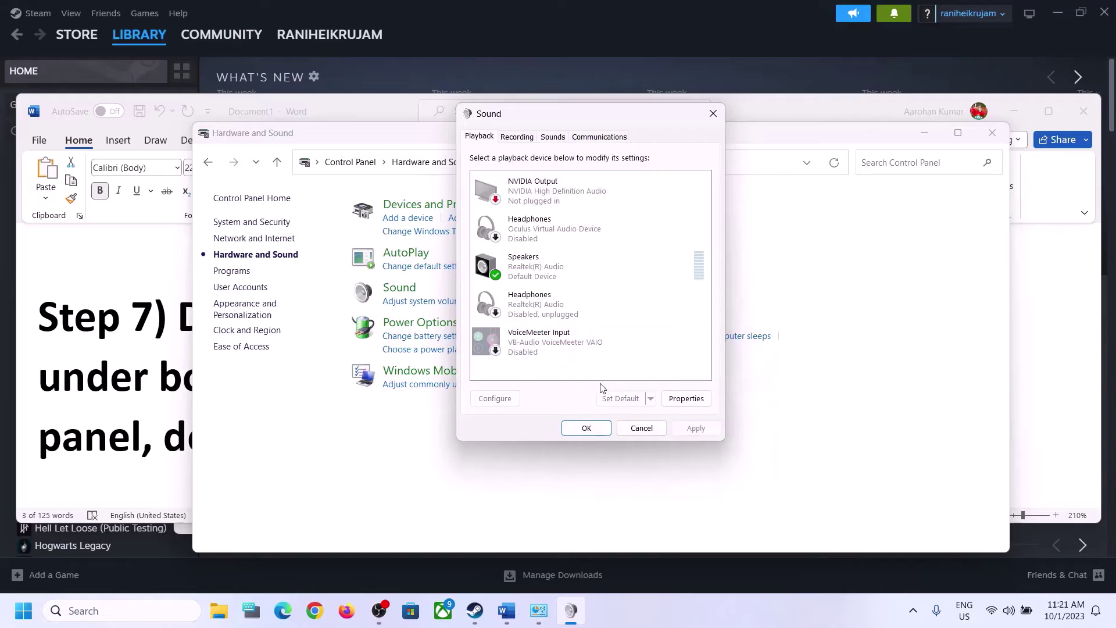
{"action": "left_click", "coordinate": [531, 273]}
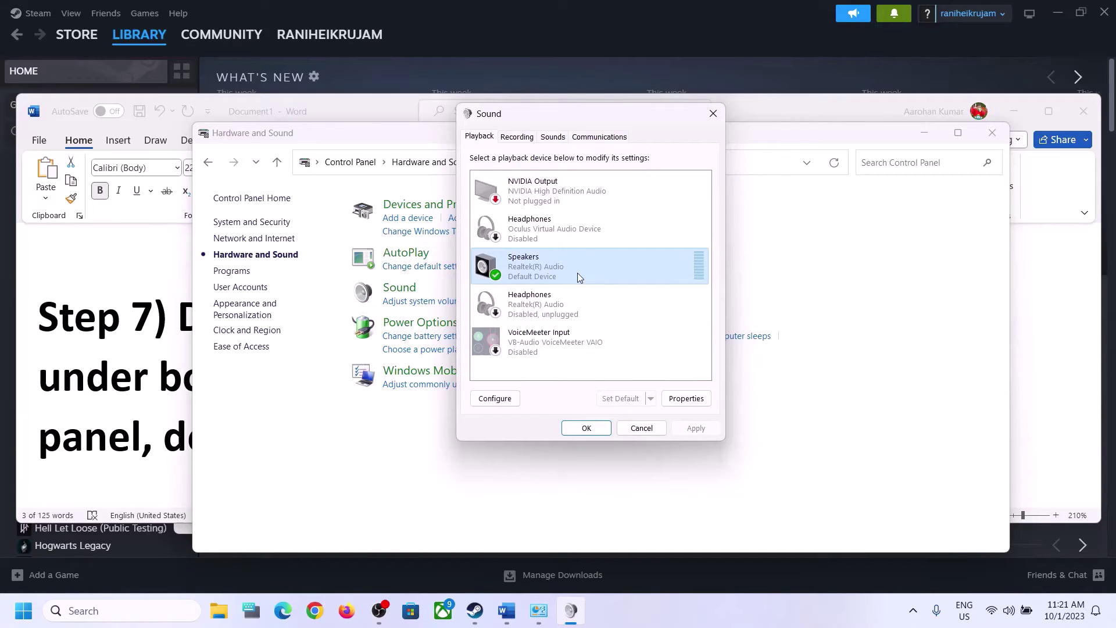
{"action": "left_click", "coordinate": [543, 192]}
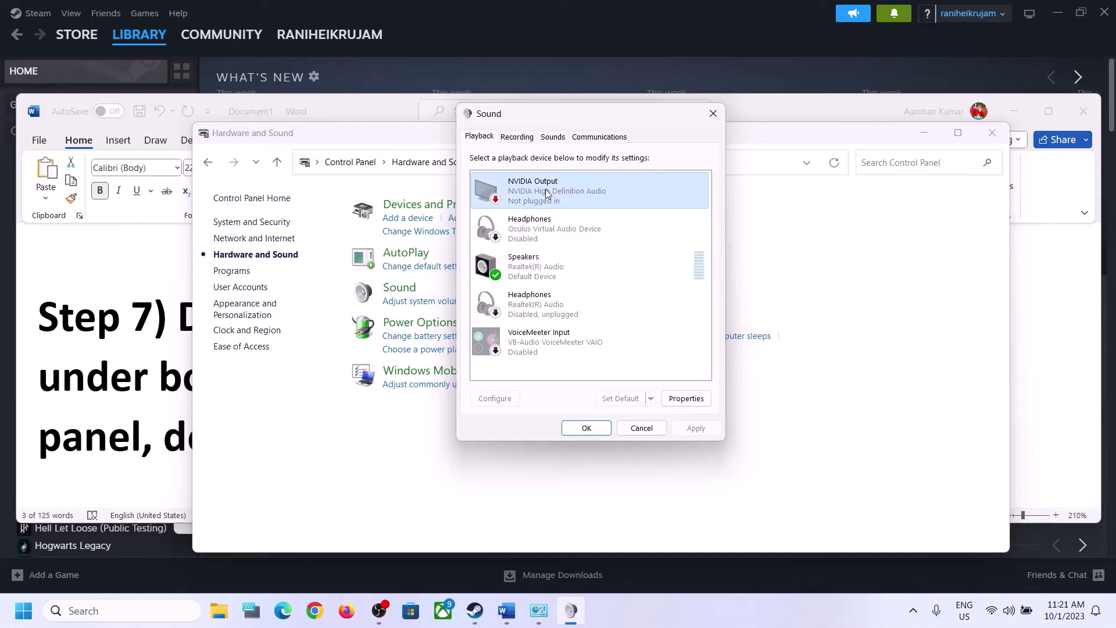
{"action": "right_click", "coordinate": [546, 193]}
{"action": "left_click", "coordinate": [581, 213]}
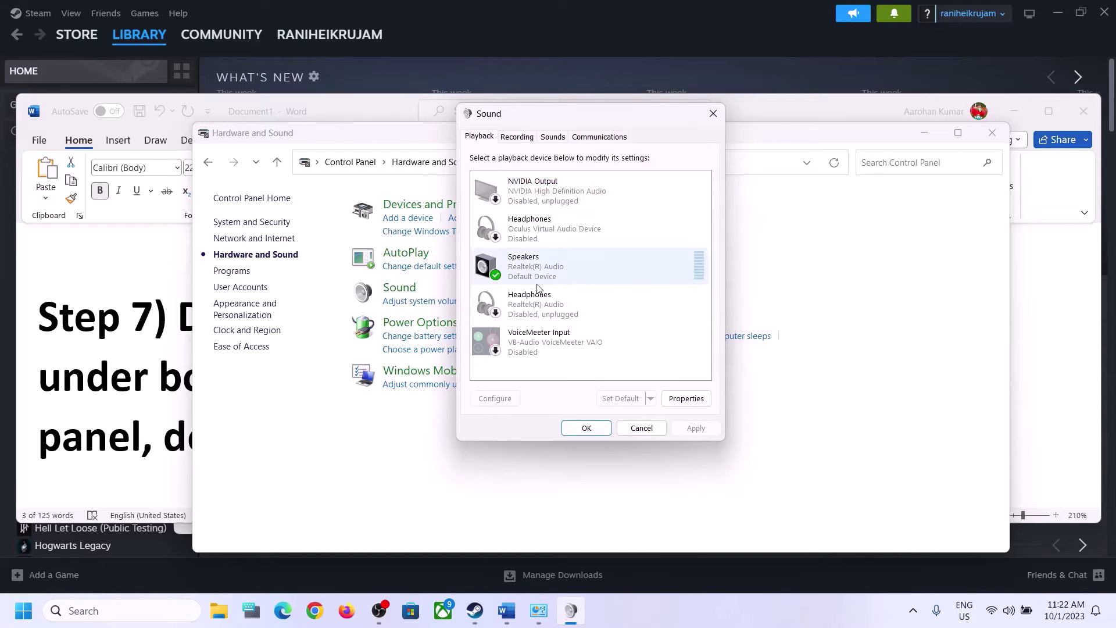
Step: Leave the Speakers device enabled and close the Sound window
{"action": "left_click", "coordinate": [523, 281]}
{"action": "right_click", "coordinate": [544, 272]}
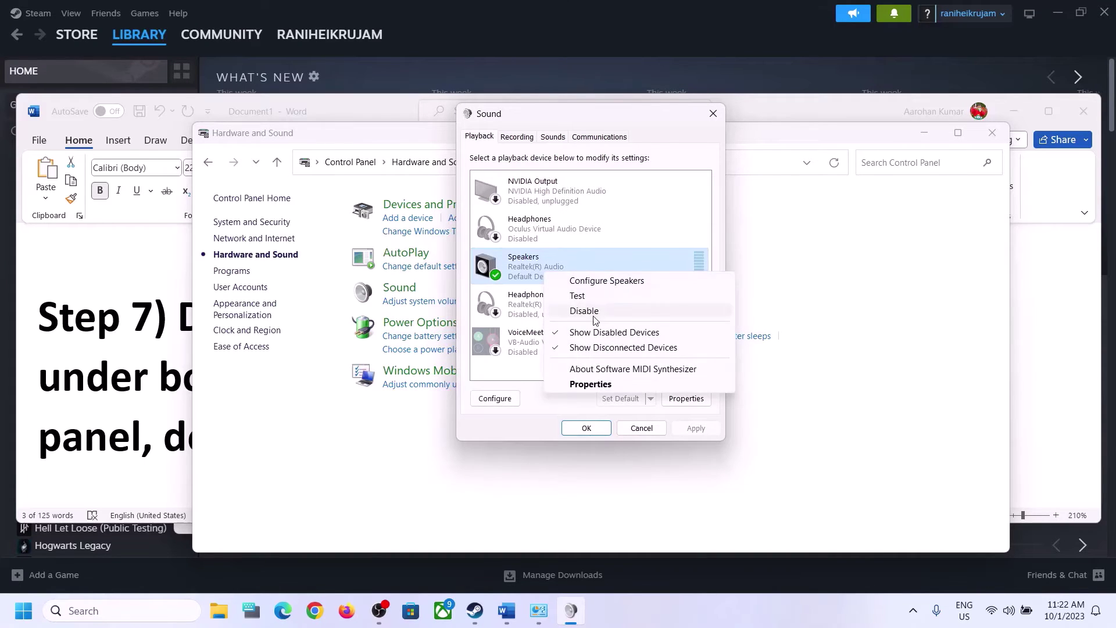
{"action": "left_click", "coordinate": [544, 267]}
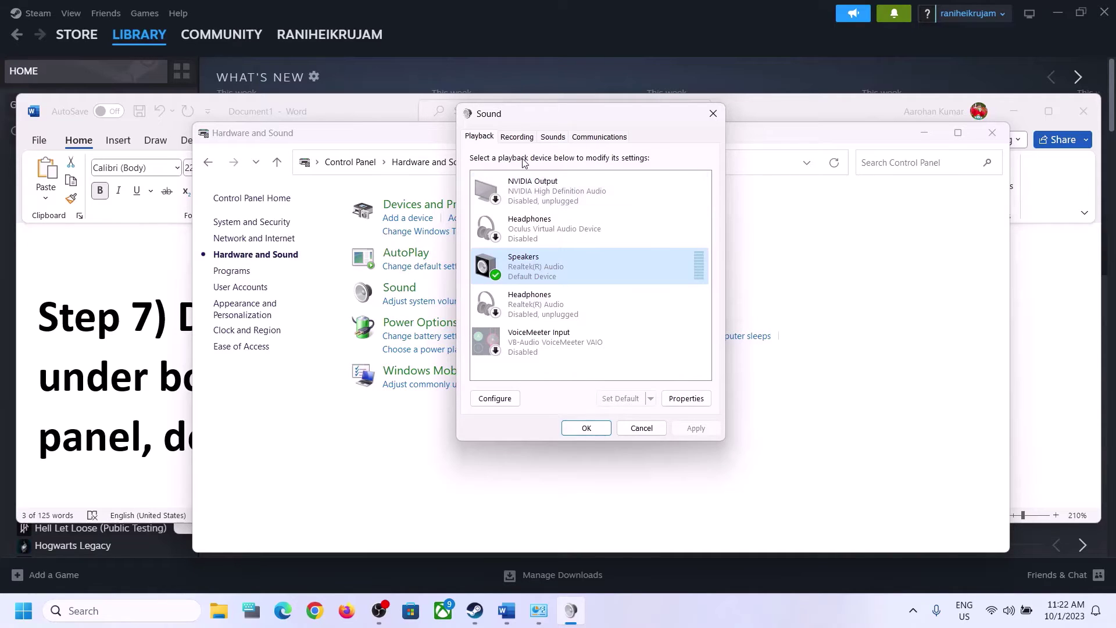
{"action": "left_click", "coordinate": [713, 113]}
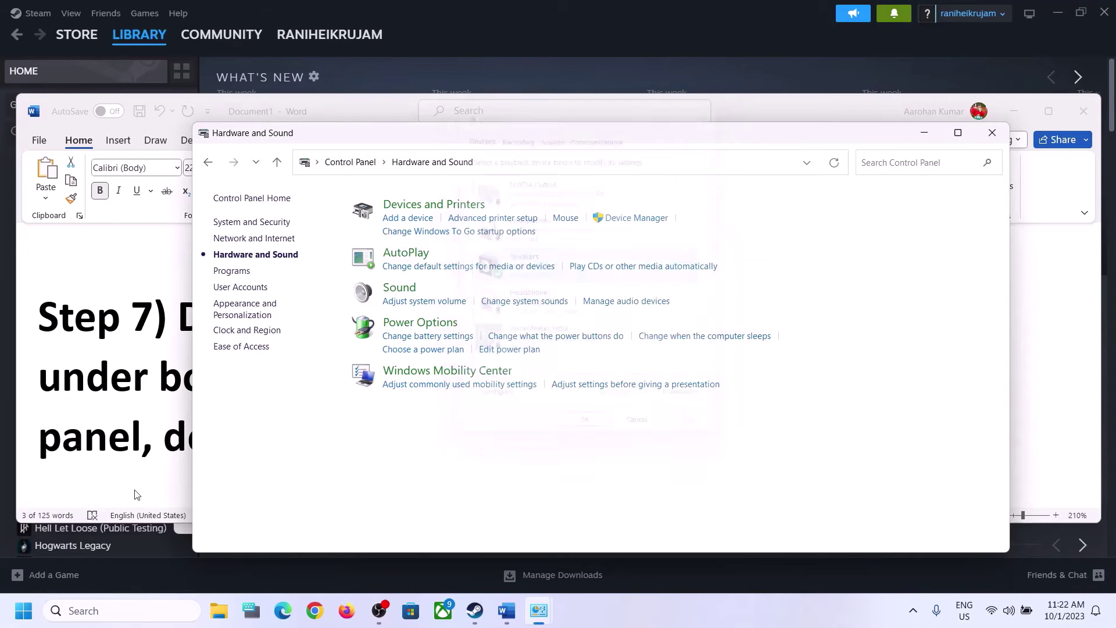
Step: Launch Device Manager from the Start menu and list the 'Sound, video and game controllers' devices
{"action": "right_click", "coordinate": [23, 610]}
{"action": "left_click", "coordinate": [67, 289]}
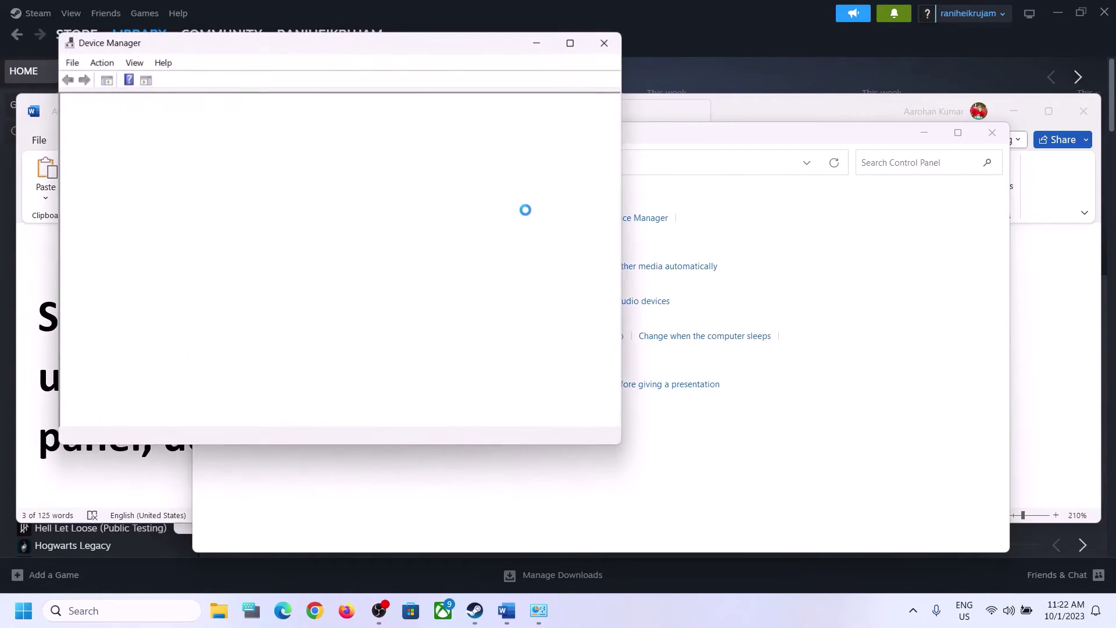
{"action": "left_click_drag", "start_coordinate": [442, 51], "coordinate": [769, 101]}
{"action": "scroll", "coordinate": [581, 325], "scroll_direction": "down", "scroll_amount": 1}
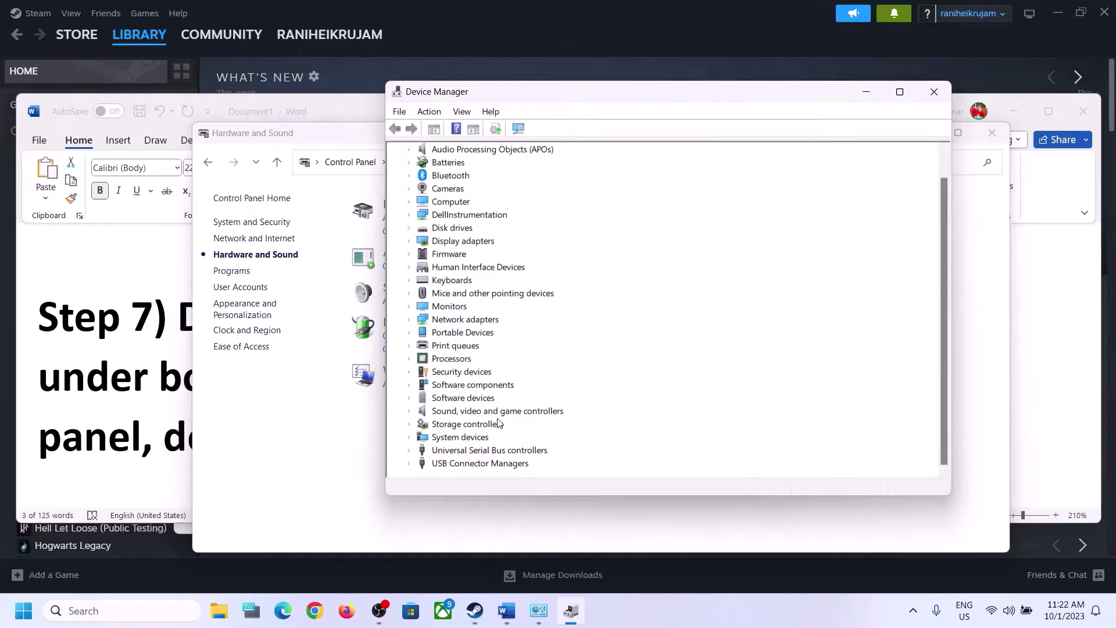
{"action": "left_click", "coordinate": [495, 411]}
{"action": "left_click", "coordinate": [408, 411]}
{"action": "scroll", "coordinate": [566, 413], "scroll_direction": "down", "scroll_amount": 1}
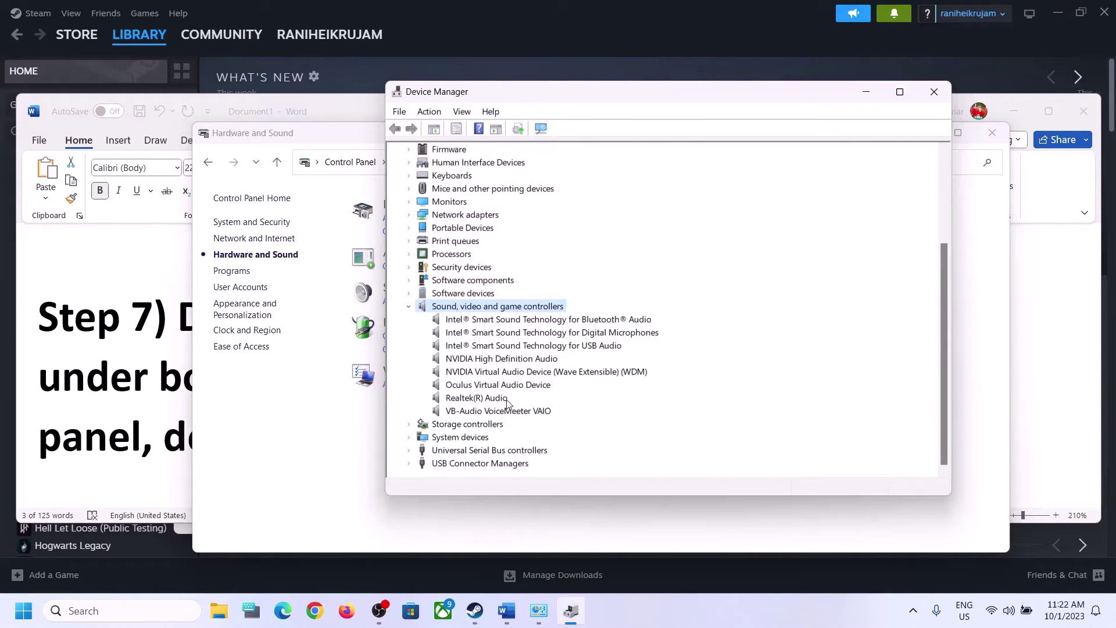
{"action": "left_click", "coordinate": [473, 400]}
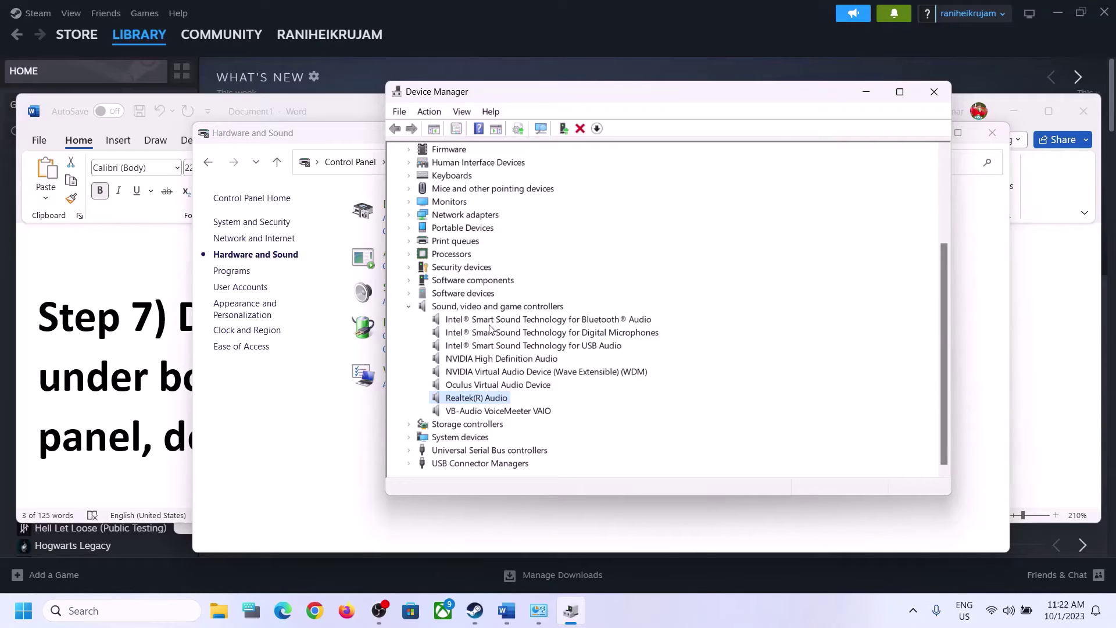
Step: Disable the VB-Audio VoiceMeeter VAIO and Oculus Virtual Audio Device, confirming each
{"action": "left_click", "coordinate": [486, 414]}
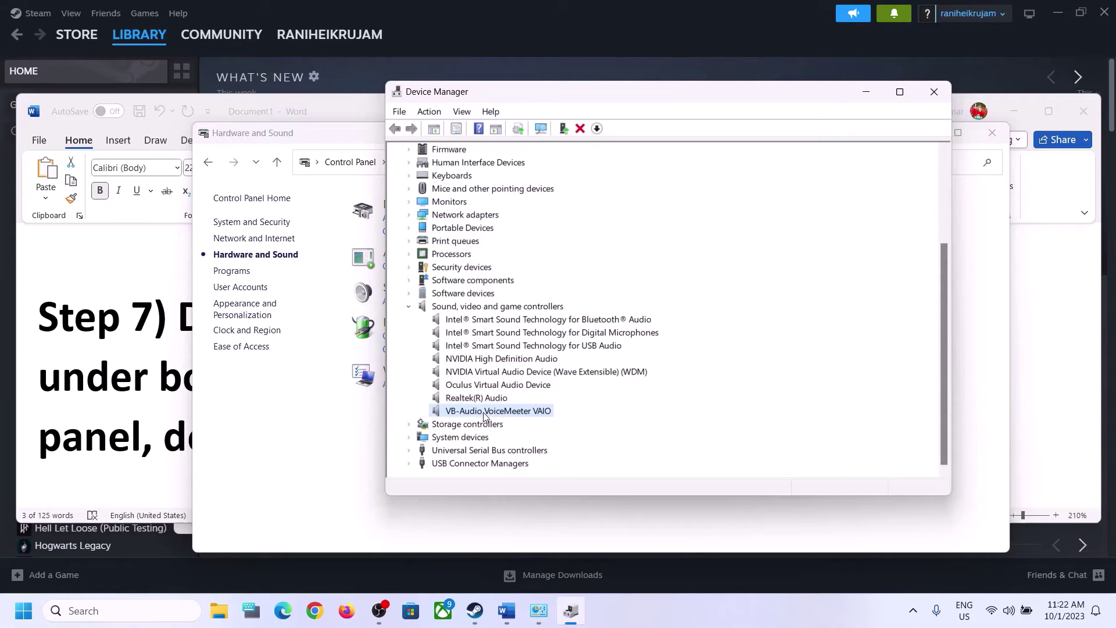
{"action": "right_click", "coordinate": [513, 416]}
{"action": "left_click", "coordinate": [578, 441]}
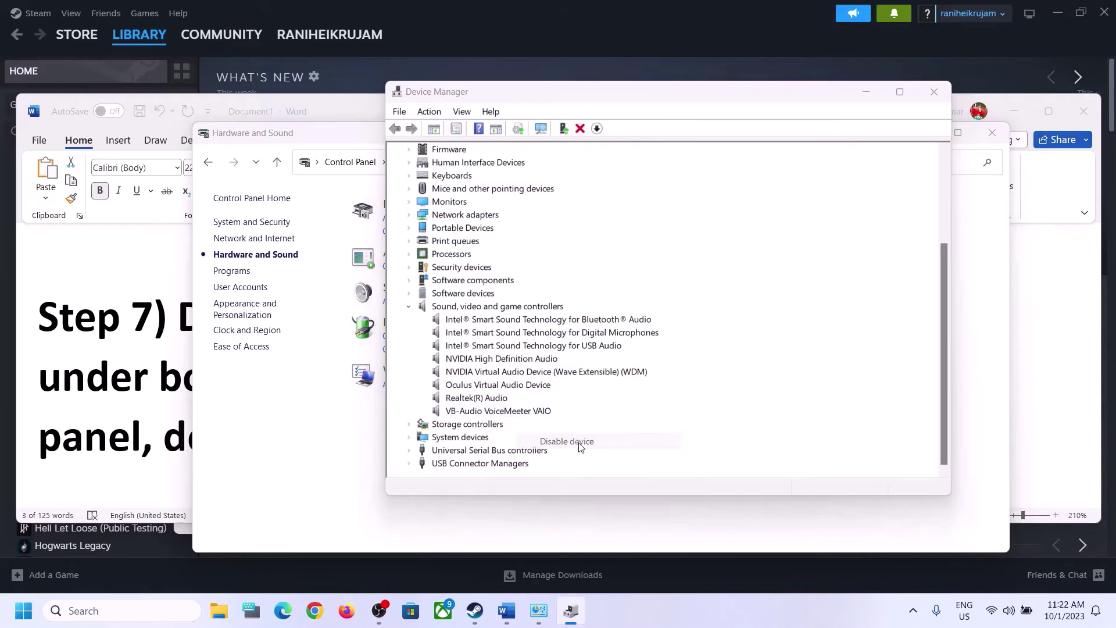
{"action": "left_click", "coordinate": [593, 323]}
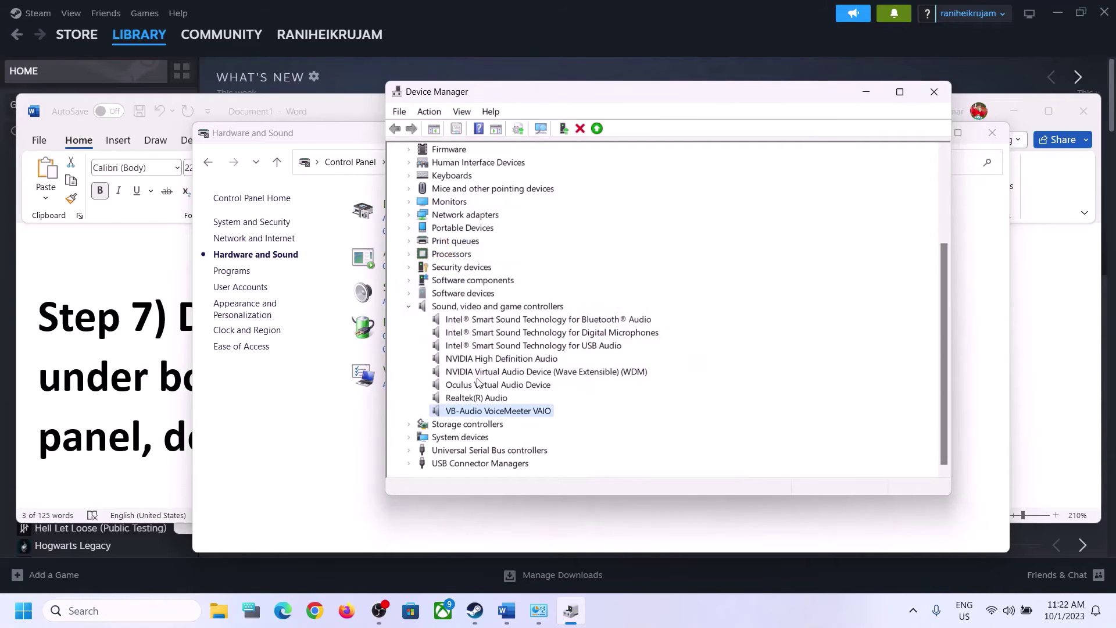
{"action": "right_click", "coordinate": [482, 442]}
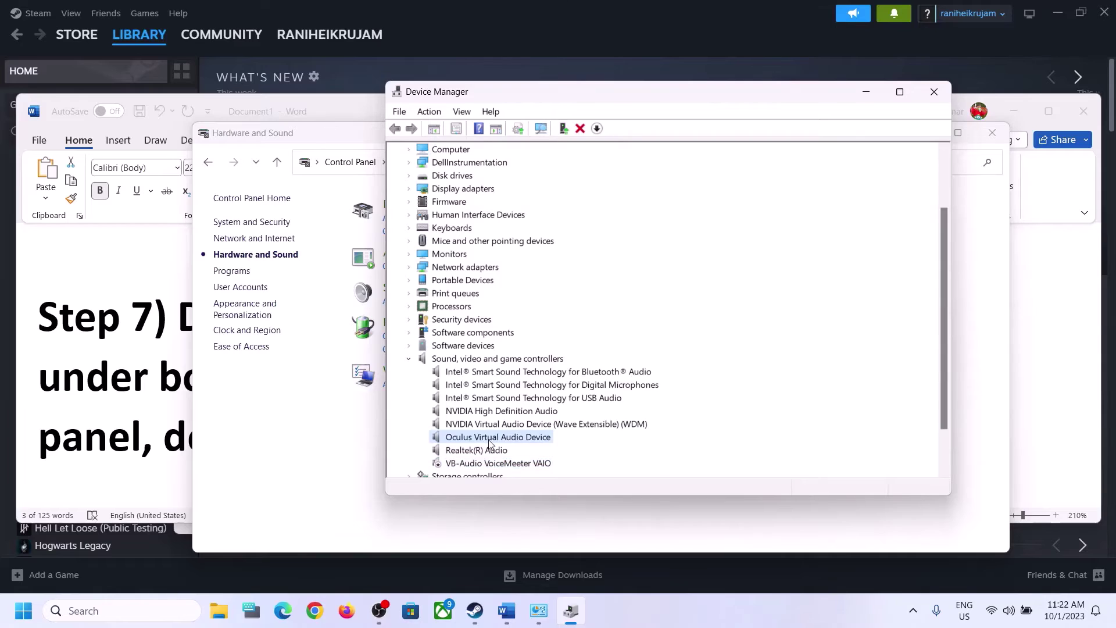
{"action": "left_click", "coordinate": [545, 465]}
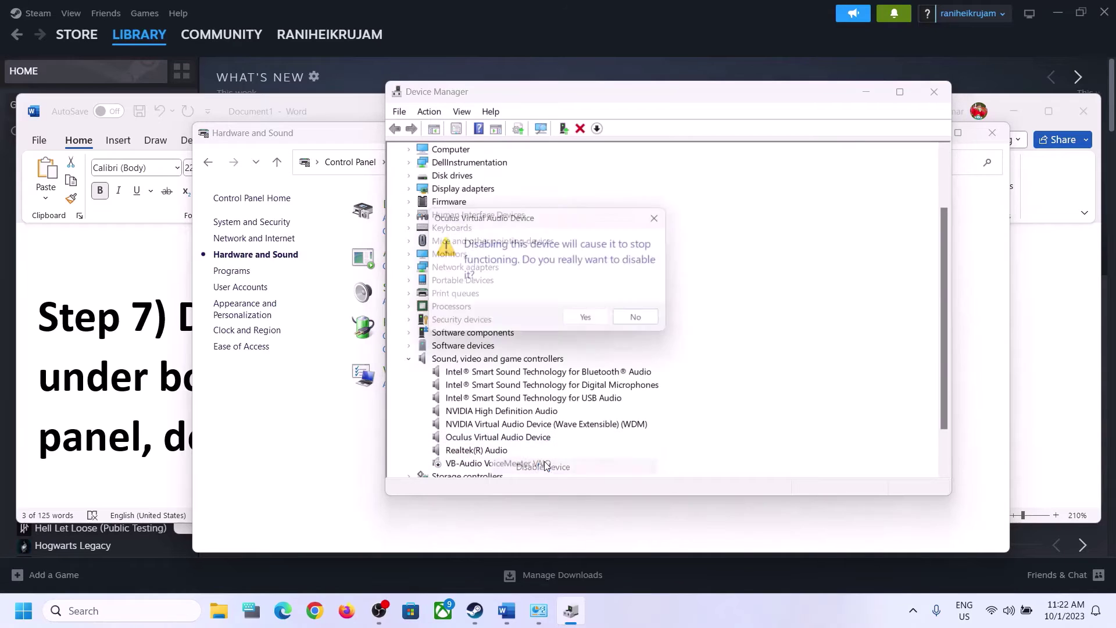
{"action": "left_click", "coordinate": [583, 325]}
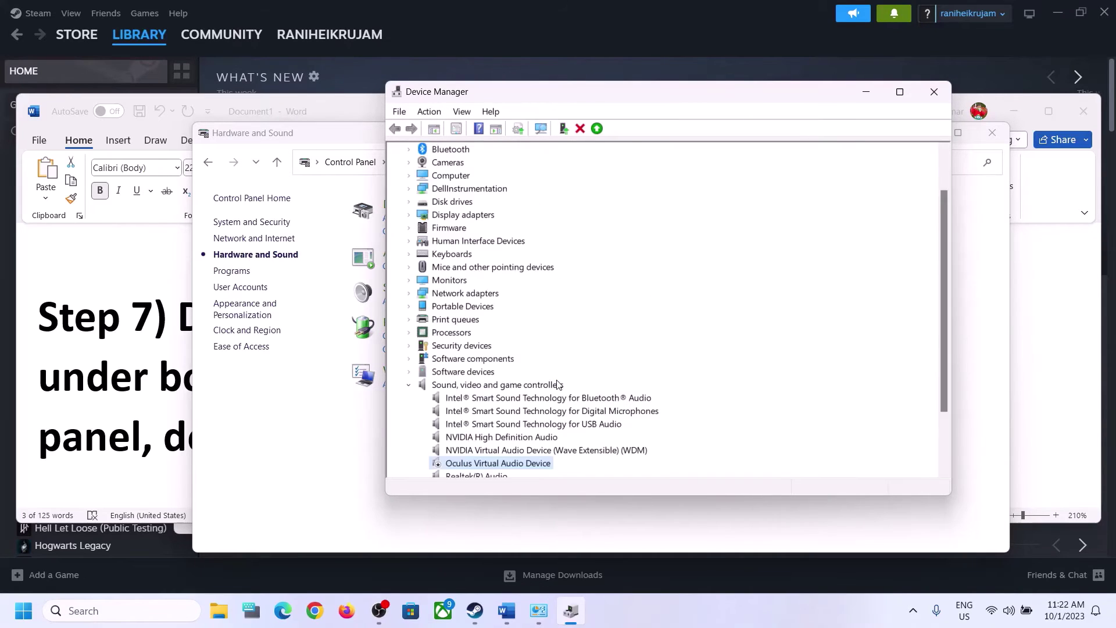
Step: Disable the NVIDIA Virtual Audio Device and NVIDIA High Definition Audio, confirming each
{"action": "right_click", "coordinate": [496, 378]}
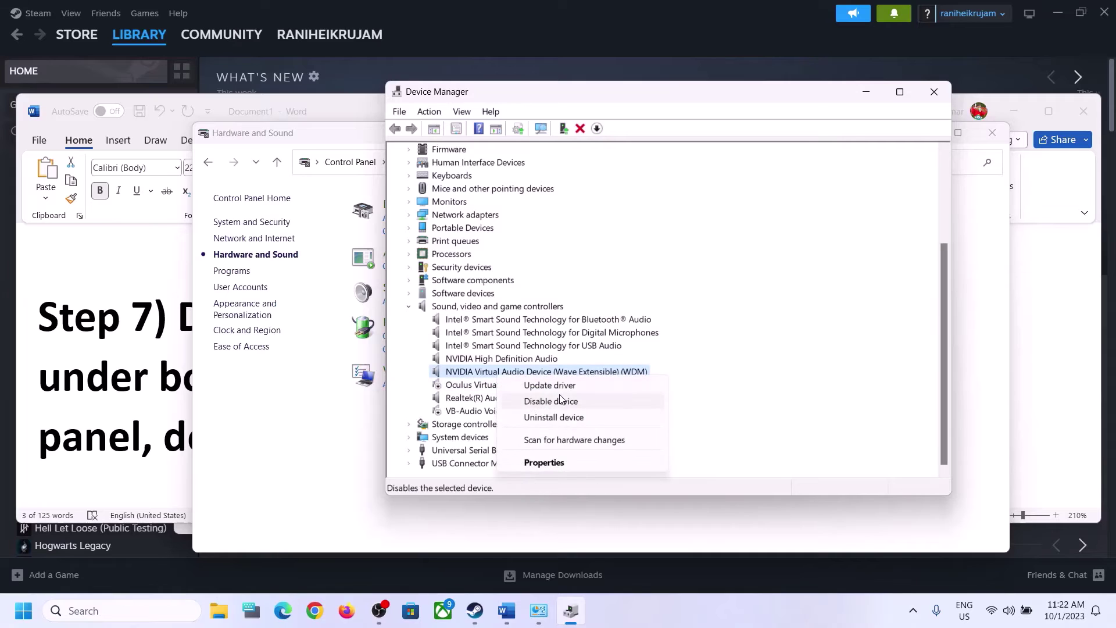
{"action": "left_click", "coordinate": [561, 399]}
{"action": "left_click", "coordinate": [591, 322]}
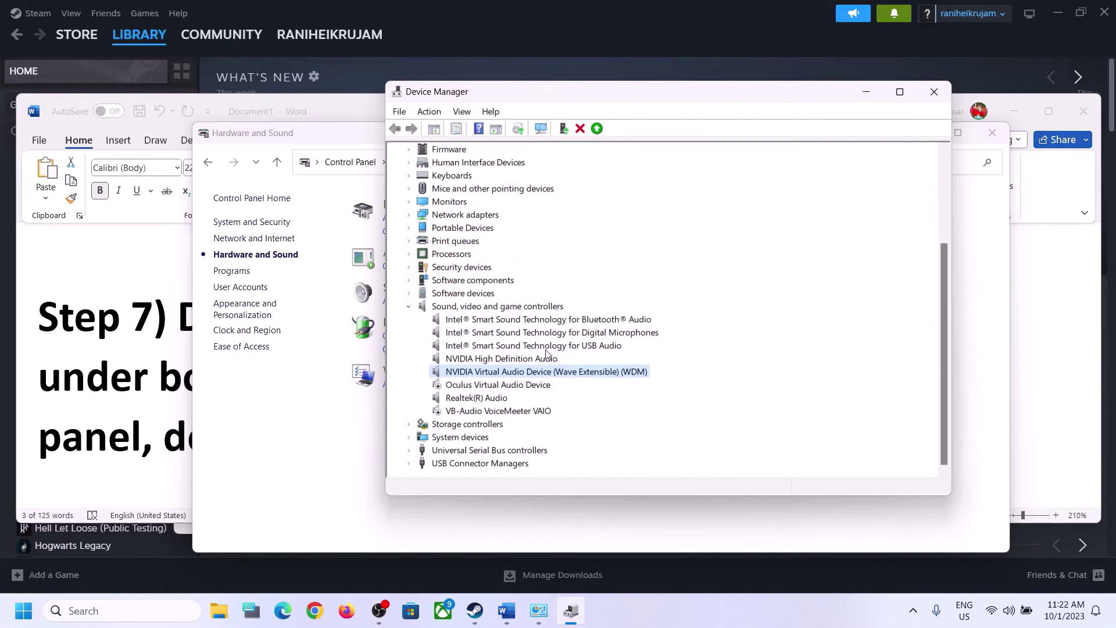
{"action": "right_click", "coordinate": [481, 452]}
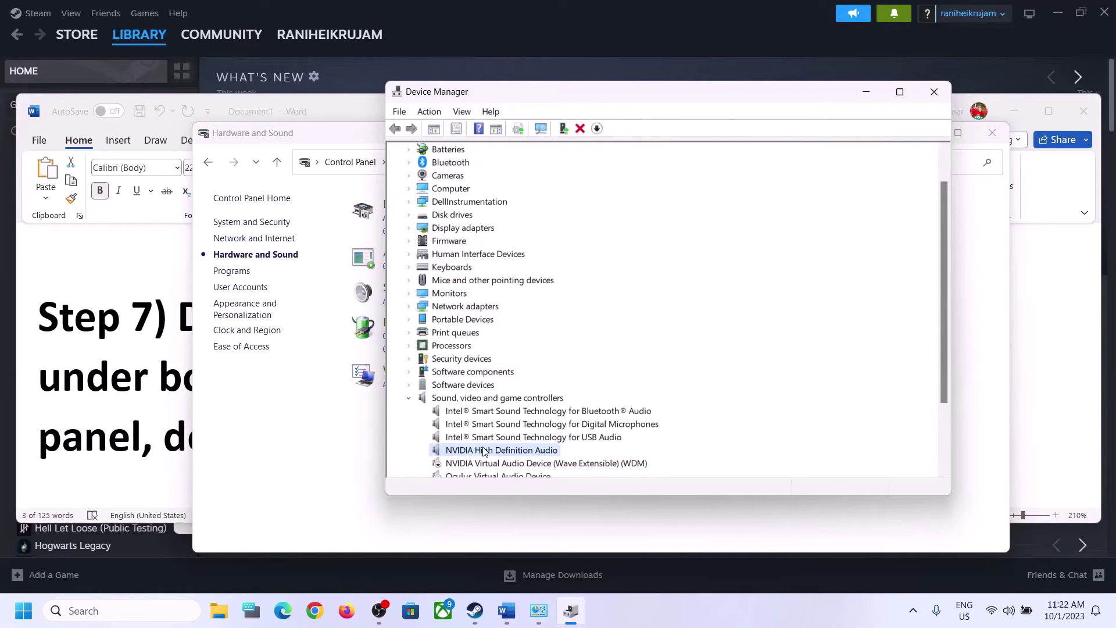
{"action": "left_click", "coordinate": [542, 475]}
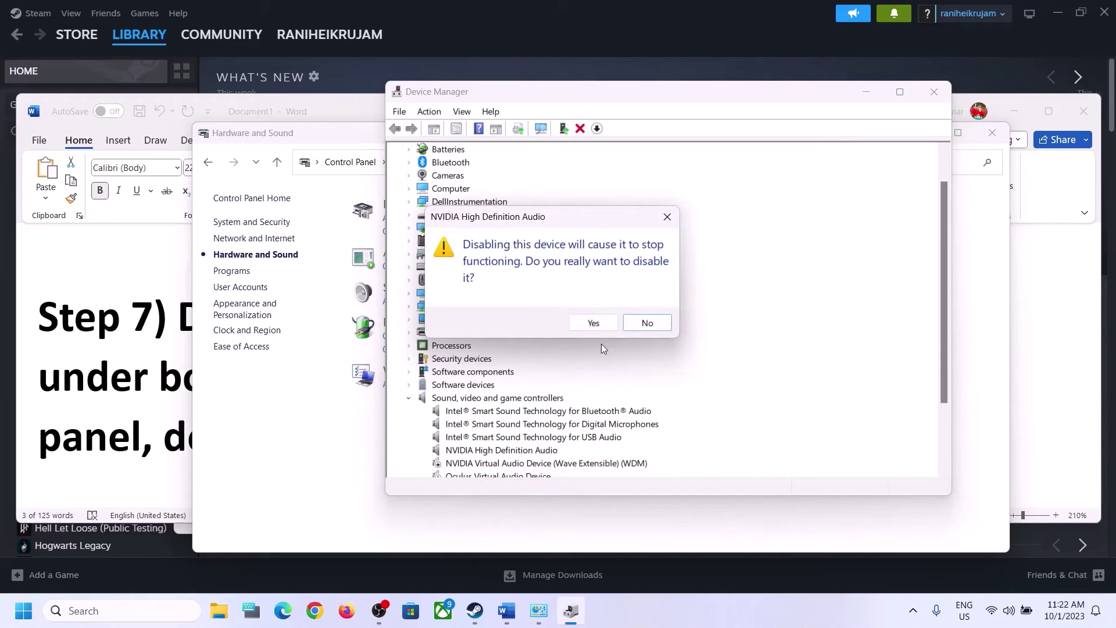
{"action": "left_click", "coordinate": [599, 321]}
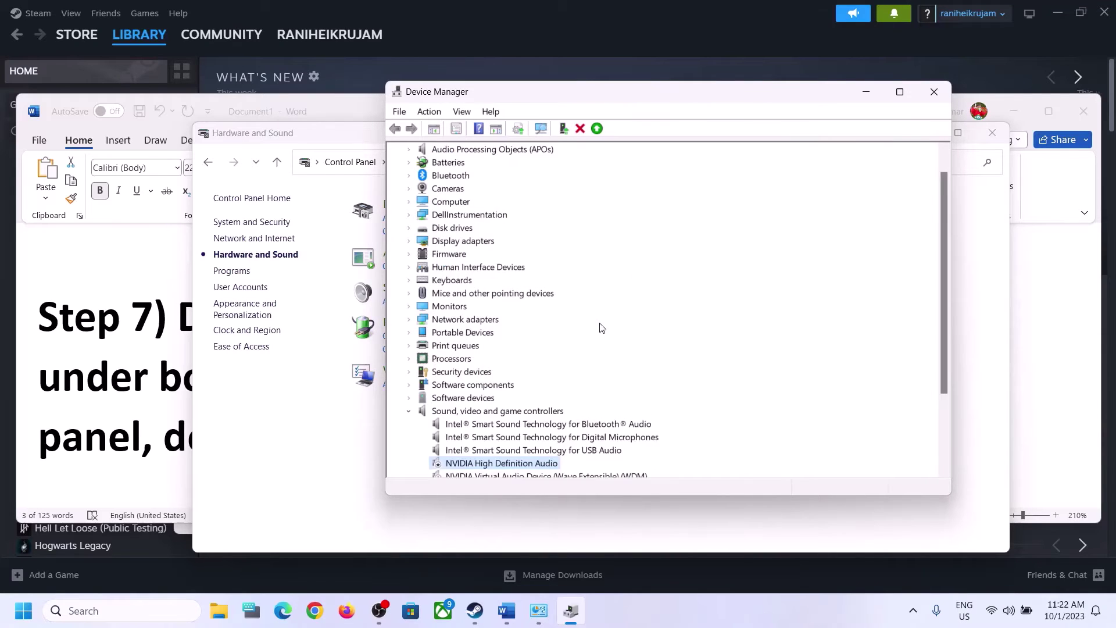
Step: Leave Realtek(R) Audio enabled and close Device Manager
{"action": "scroll", "coordinate": [599, 337], "scroll_direction": "down", "scroll_amount": 3}
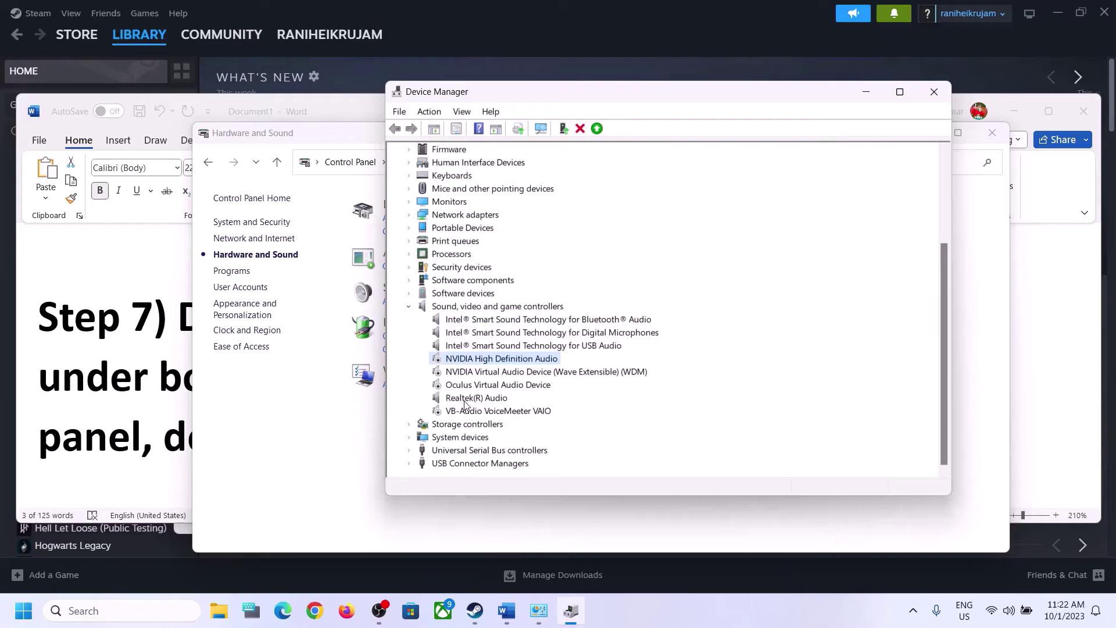
{"action": "left_click", "coordinate": [465, 398]}
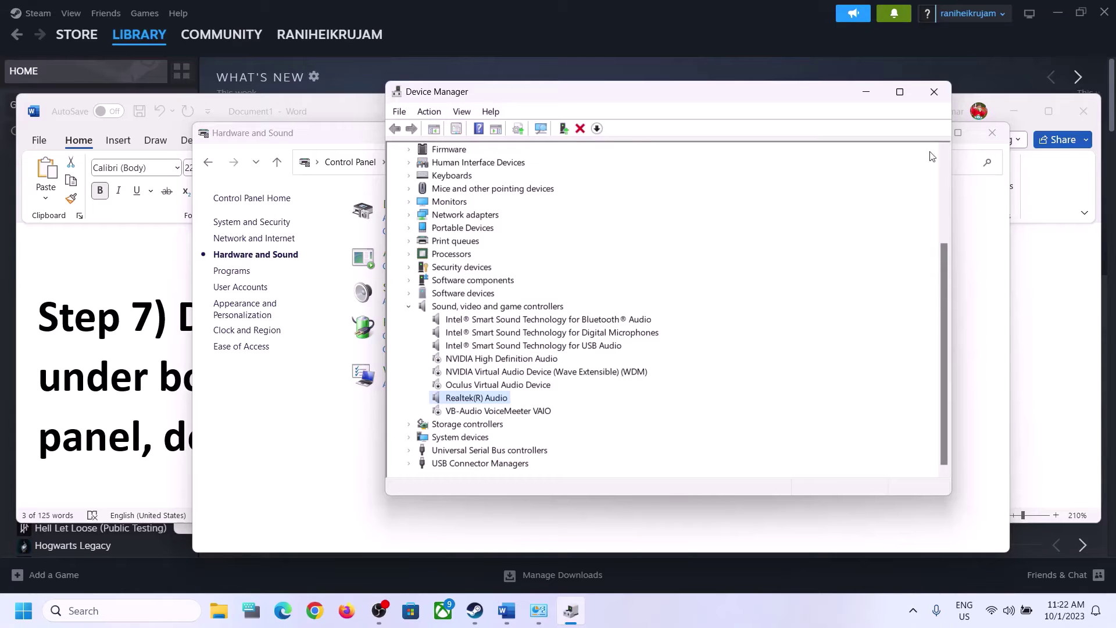
{"action": "left_click", "coordinate": [933, 92]}
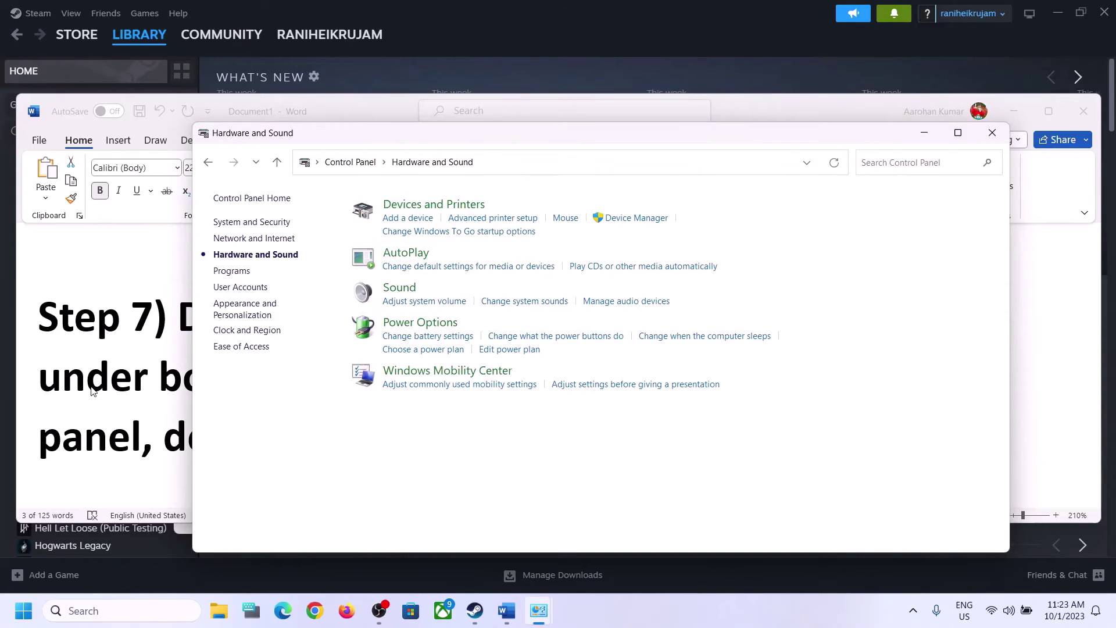